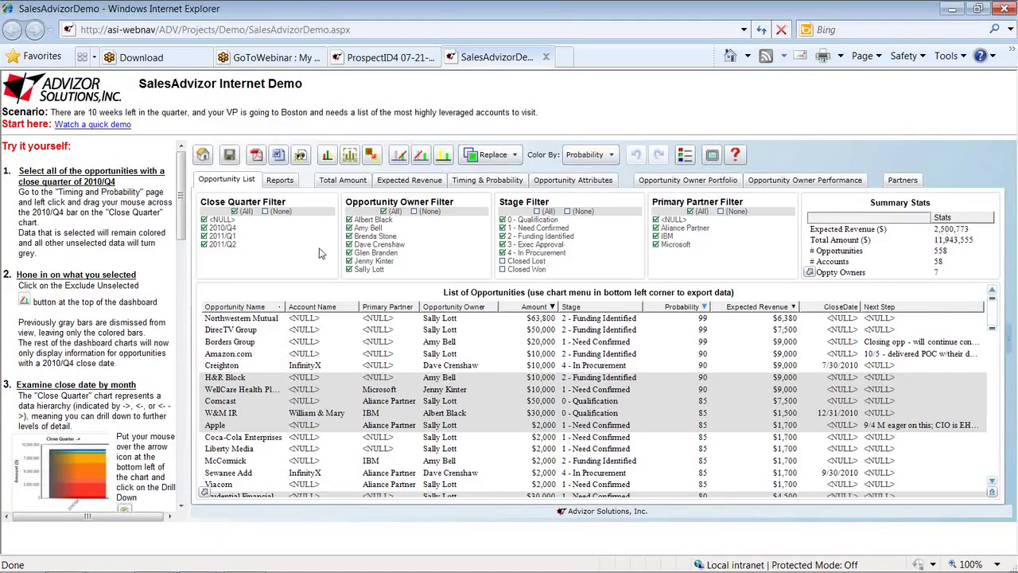
Review the Reports page, then examine individual opportunities in the Total Amount page's Amount by Opportunity chart
click(280, 180)
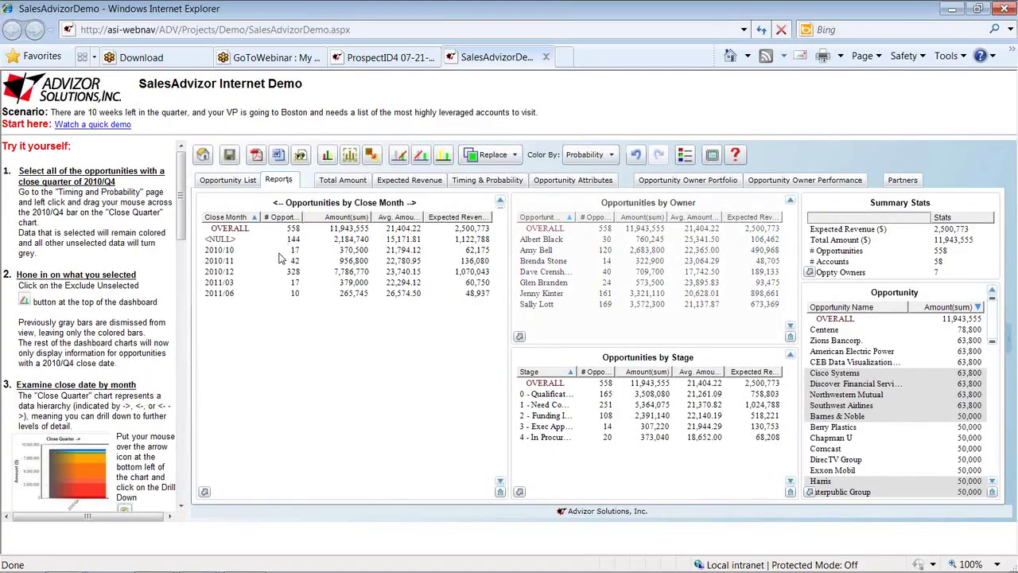
click(350, 183)
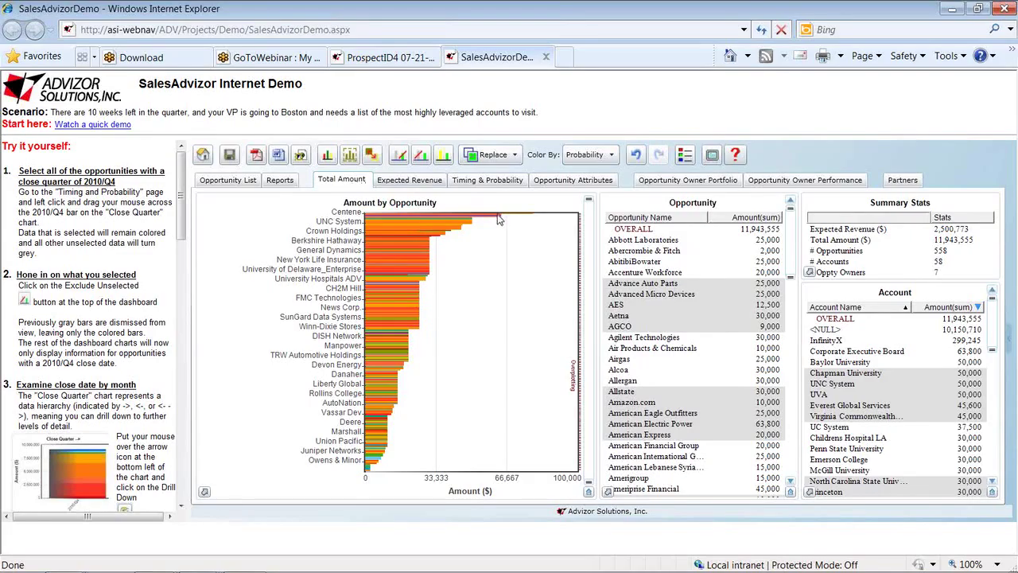
mouse_move(499, 220)
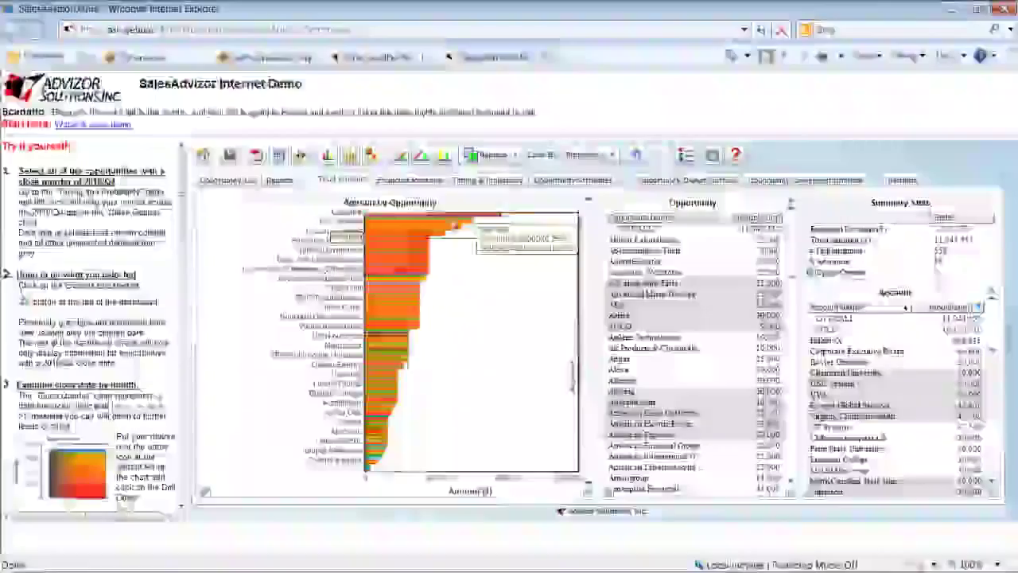
mouse_move(448, 222)
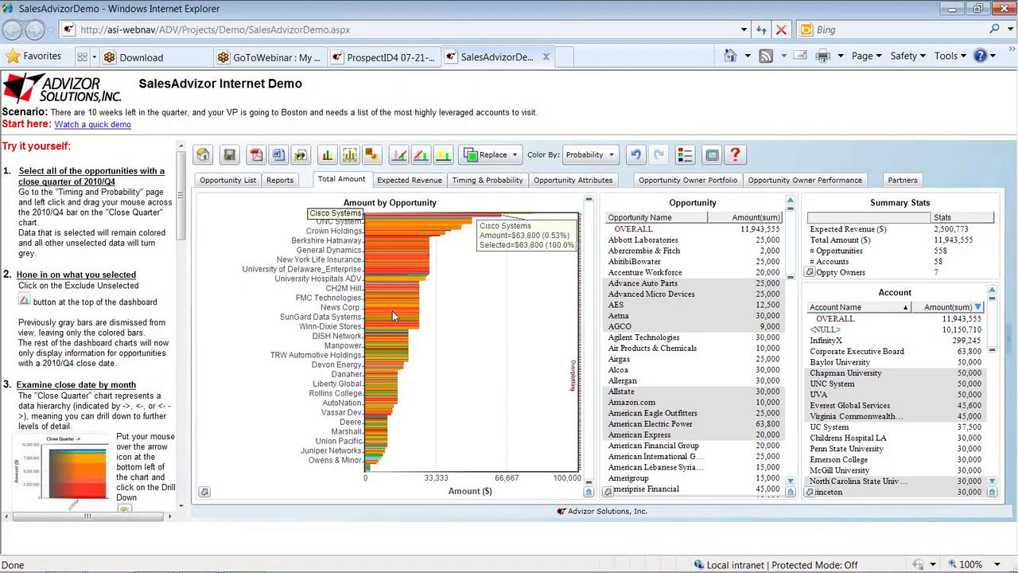
mouse_move(392, 315)
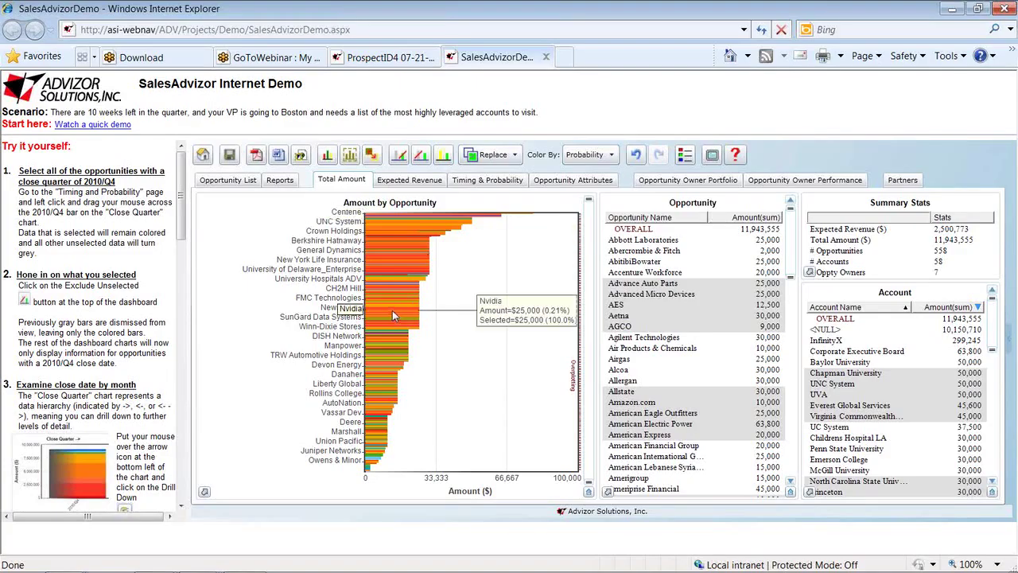
Review the Expected Revenue, Timing & Probability and Opportunity Attributes pages, briefly showing the probability color legend
click(410, 181)
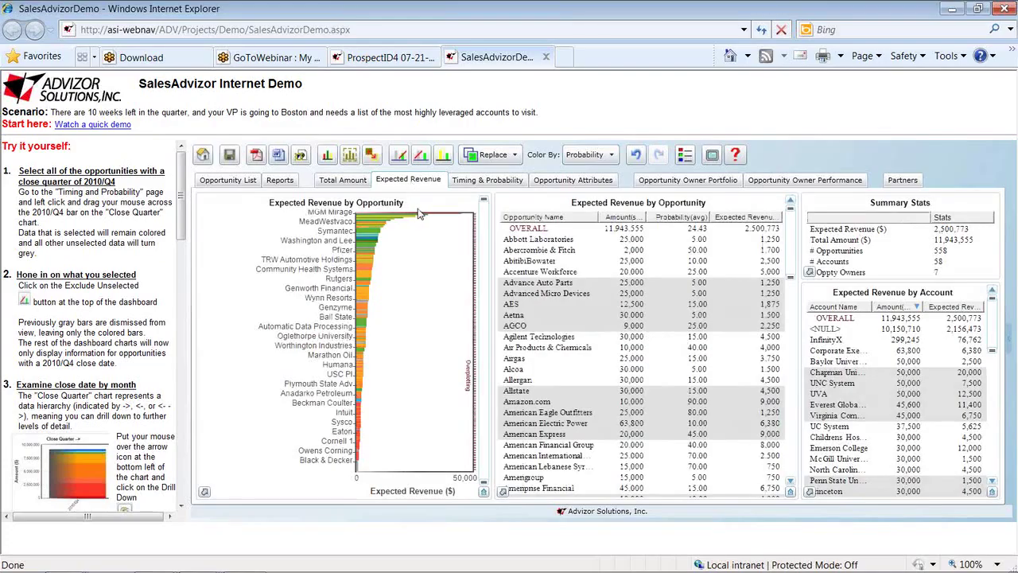
click(480, 183)
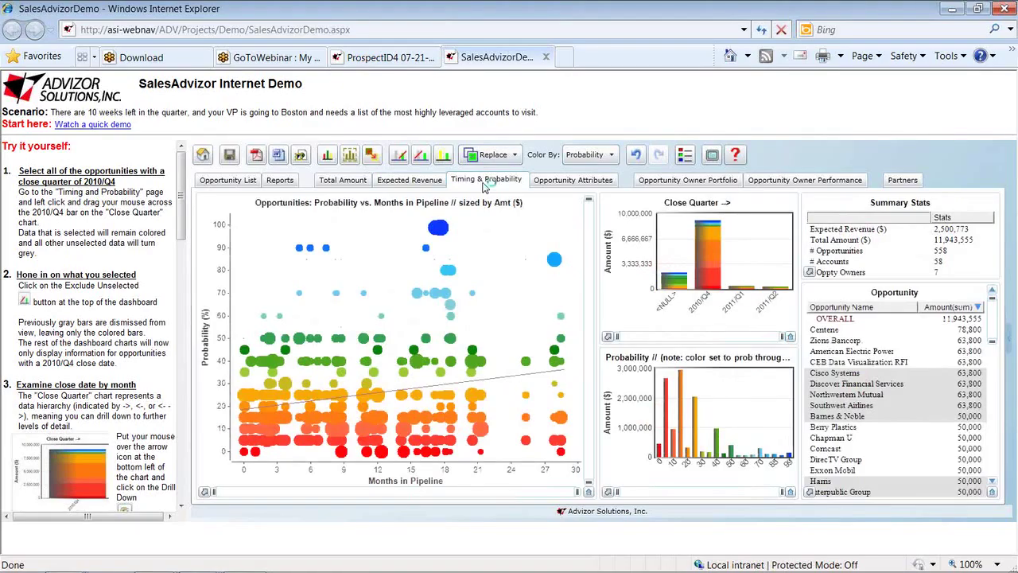
click(554, 186)
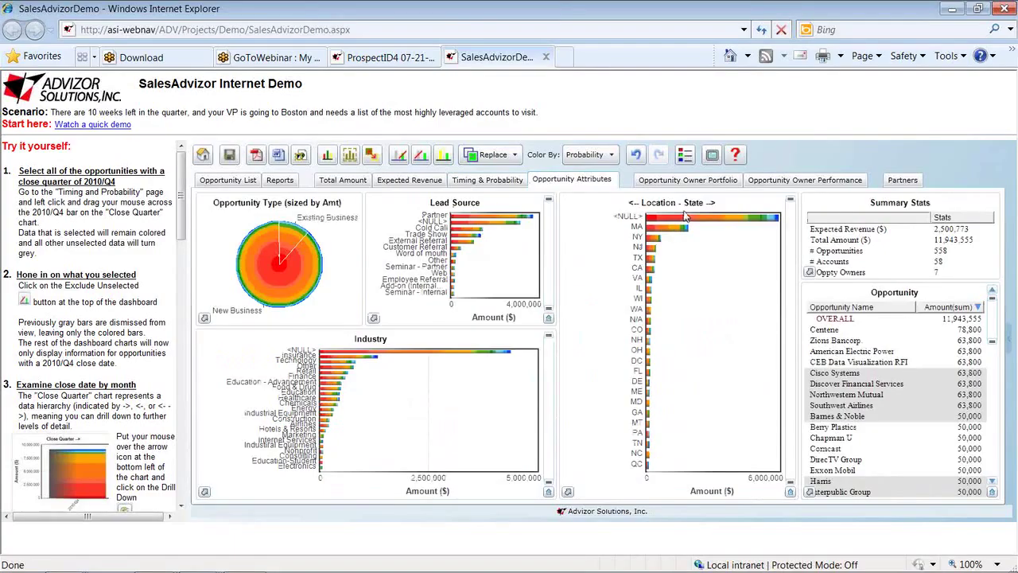
click(685, 156)
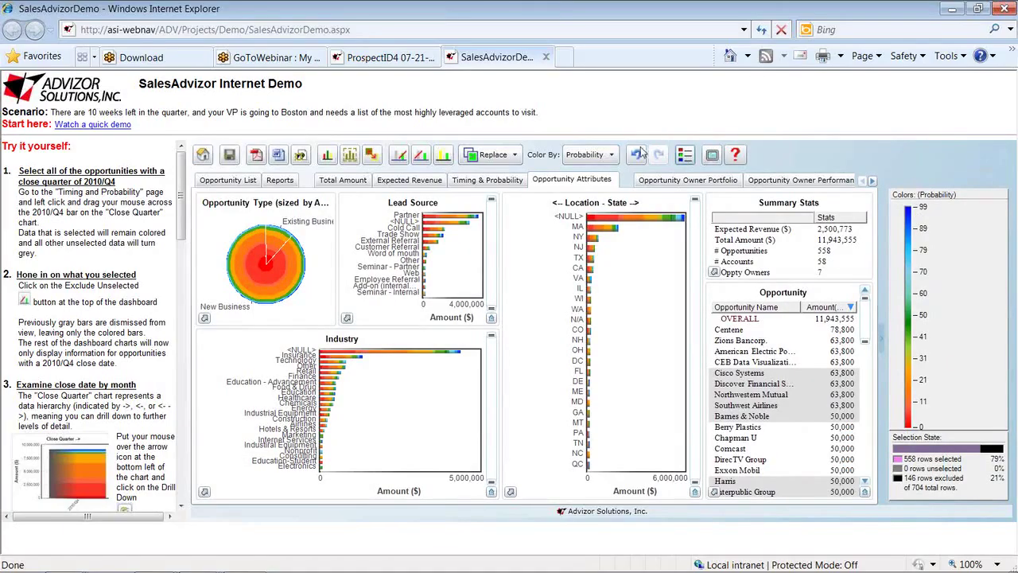
click(685, 155)
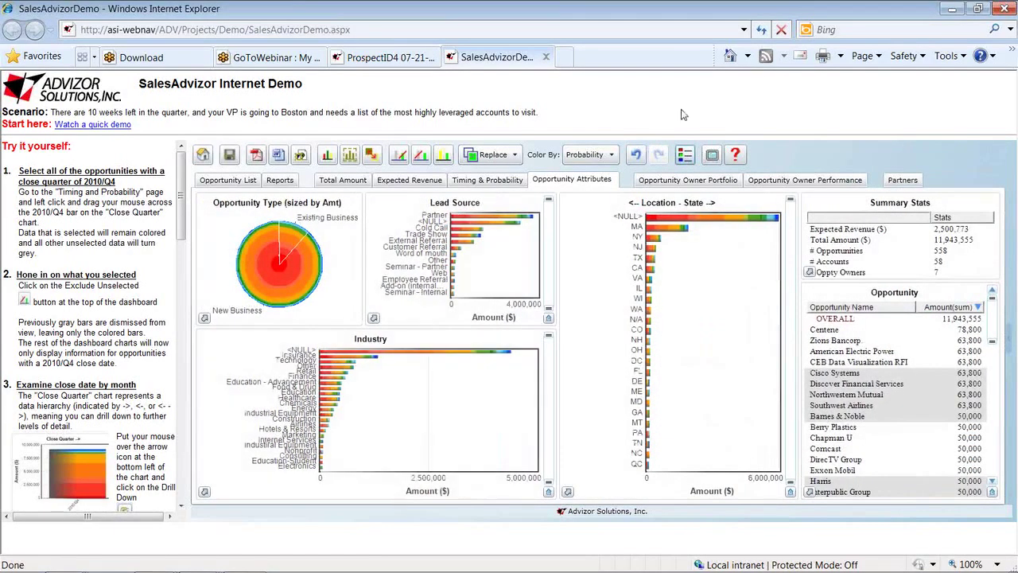
Review the Opportunity Owner Portfolio treemap, the Opportunity Owner Performance charts and the Partners page
click(688, 181)
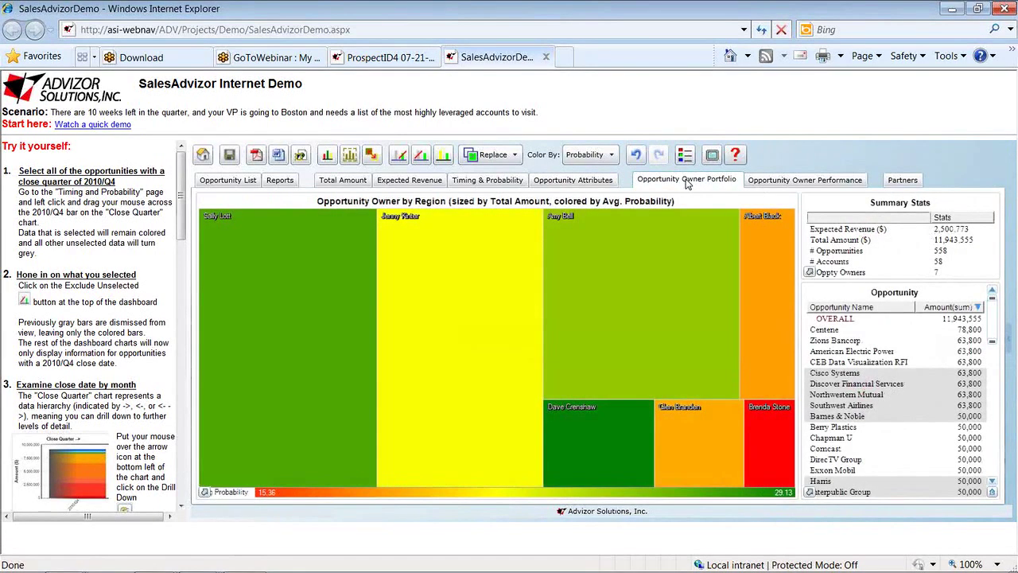
mouse_move(759, 433)
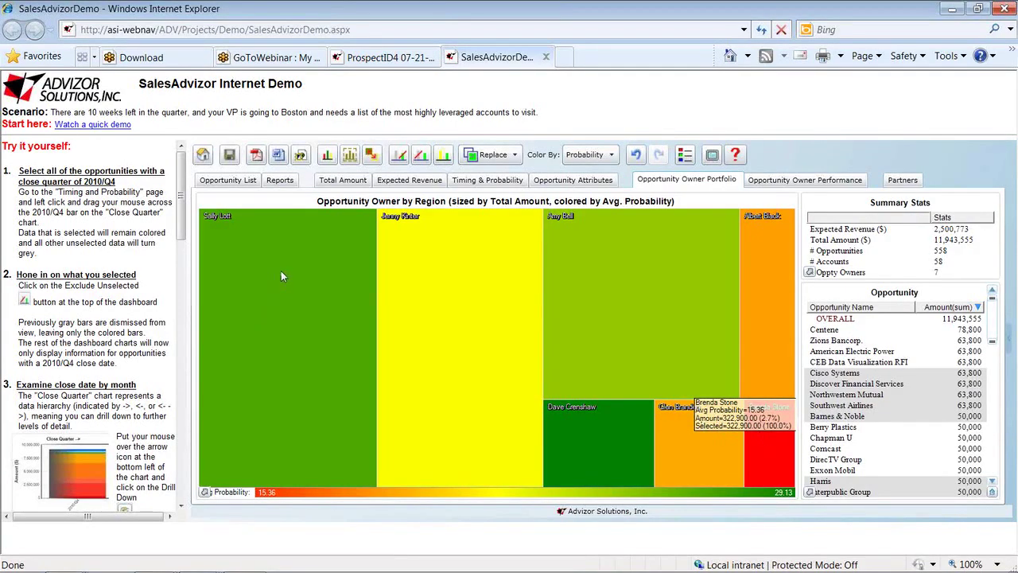
click(831, 183)
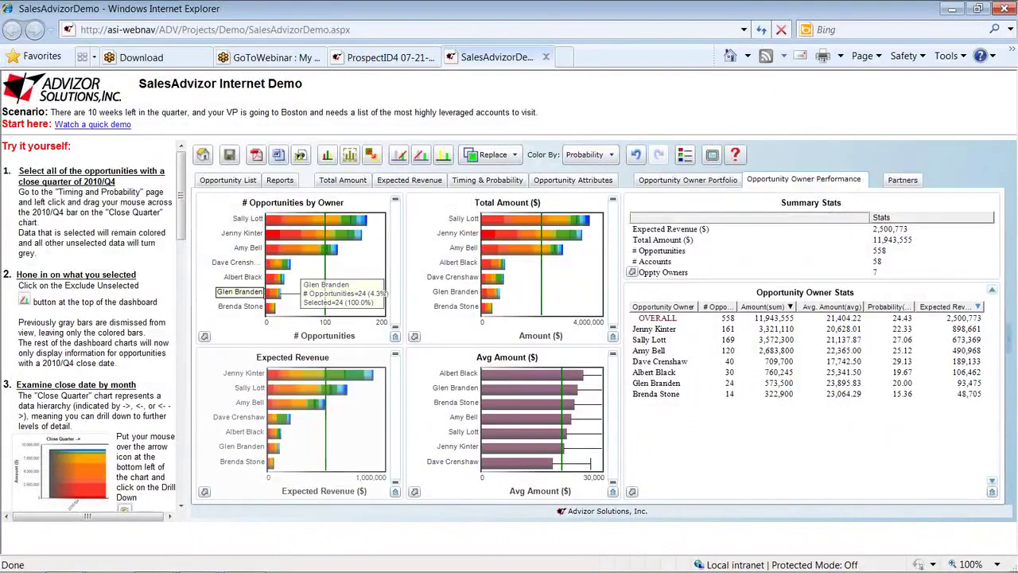
click(894, 182)
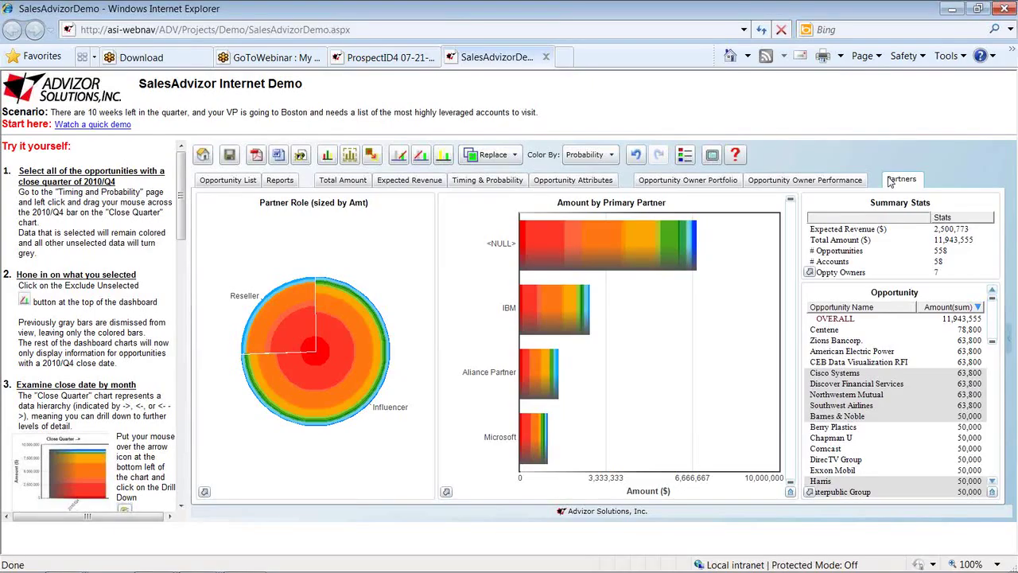
On the Timing & Probability page, select the 2010/Q4 bar in the Close Quarter chart and exclude the unselected data
click(472, 184)
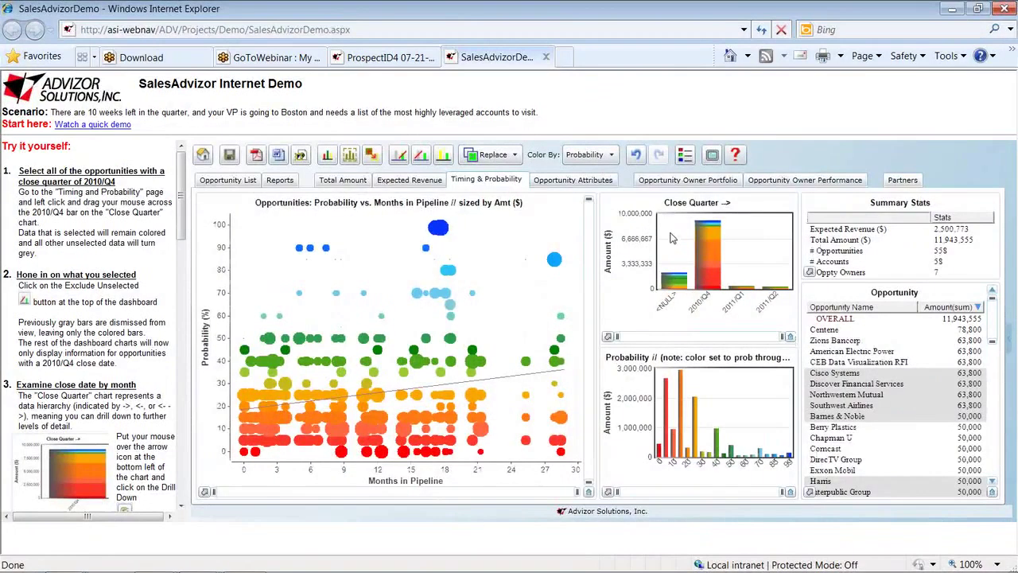
mouse_move(705, 250)
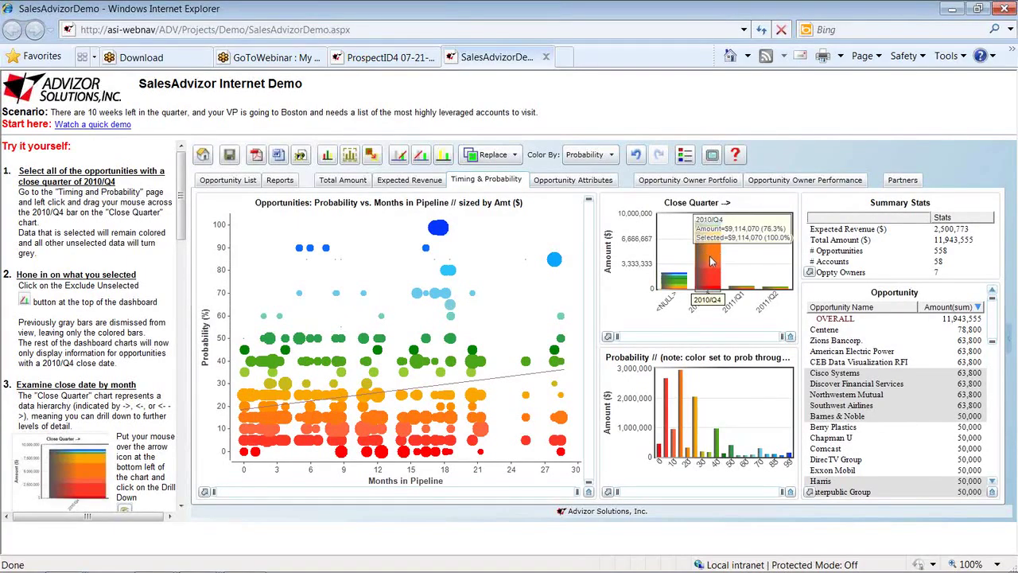
drag(690, 241, 723, 267)
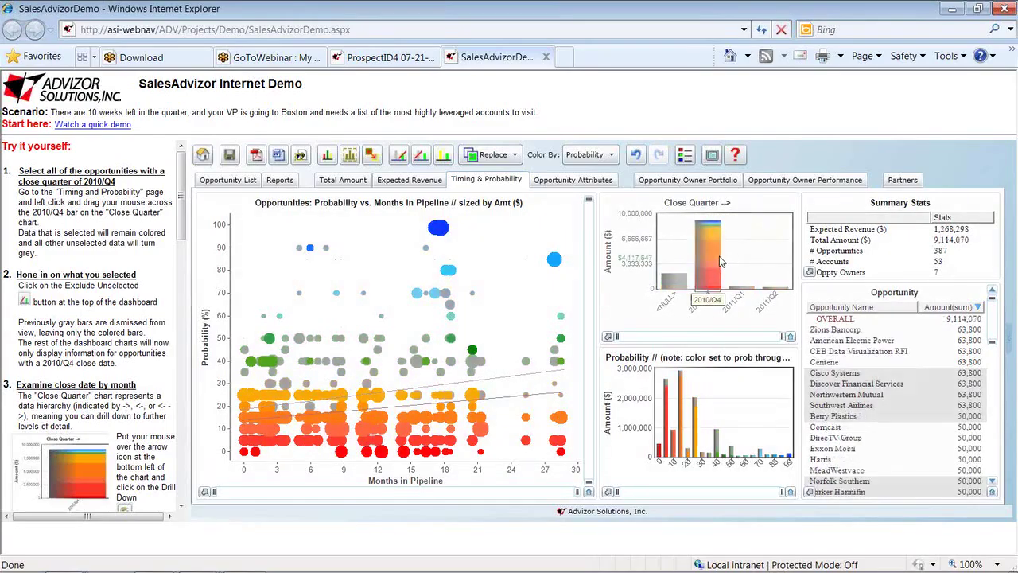
click(420, 155)
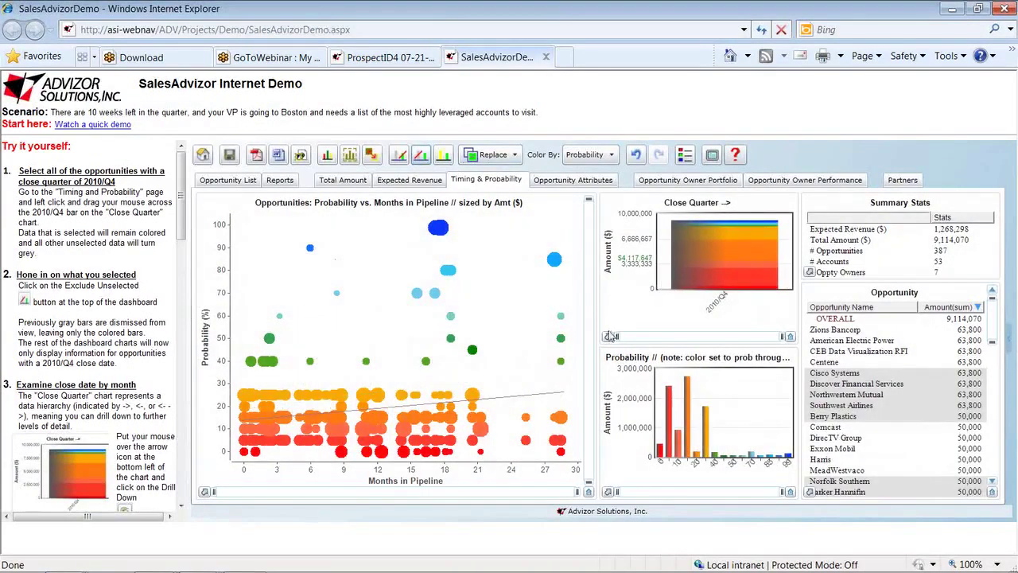
Drill the Close Quarter chart down to months and keep only the 2010/12 opportunities by excluding the unselected ones
mouse_move(610, 338)
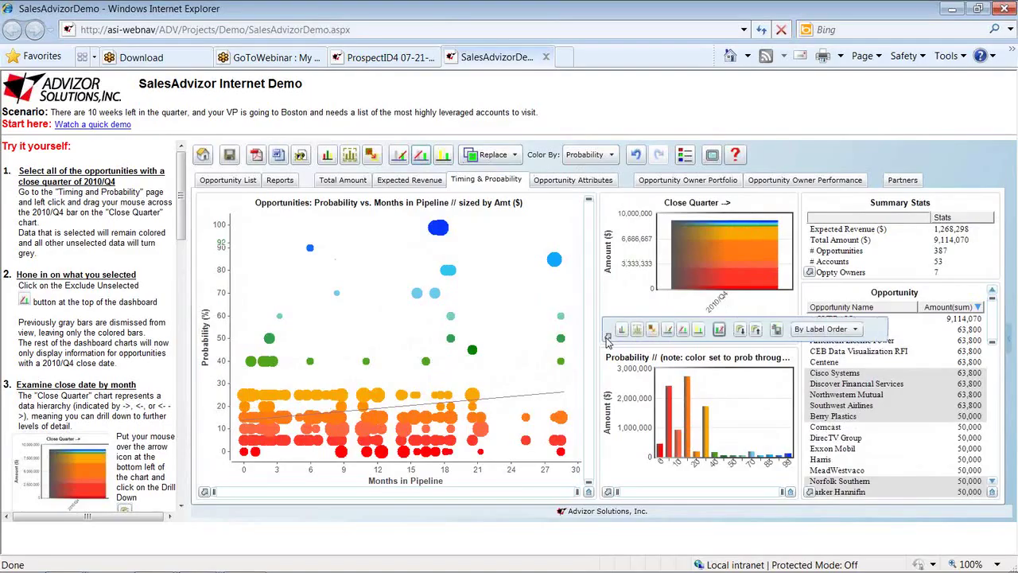
click(740, 331)
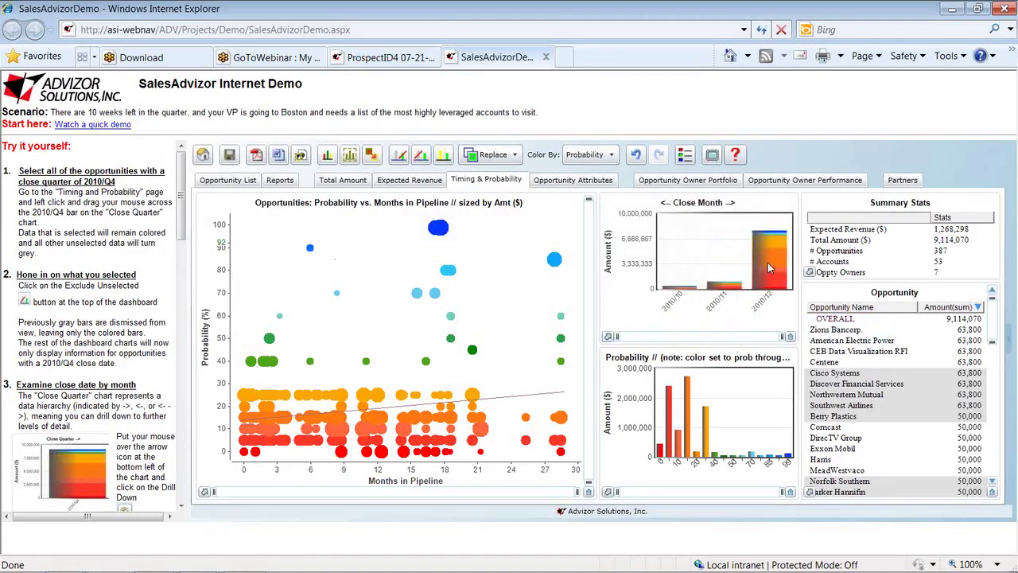
mouse_move(768, 268)
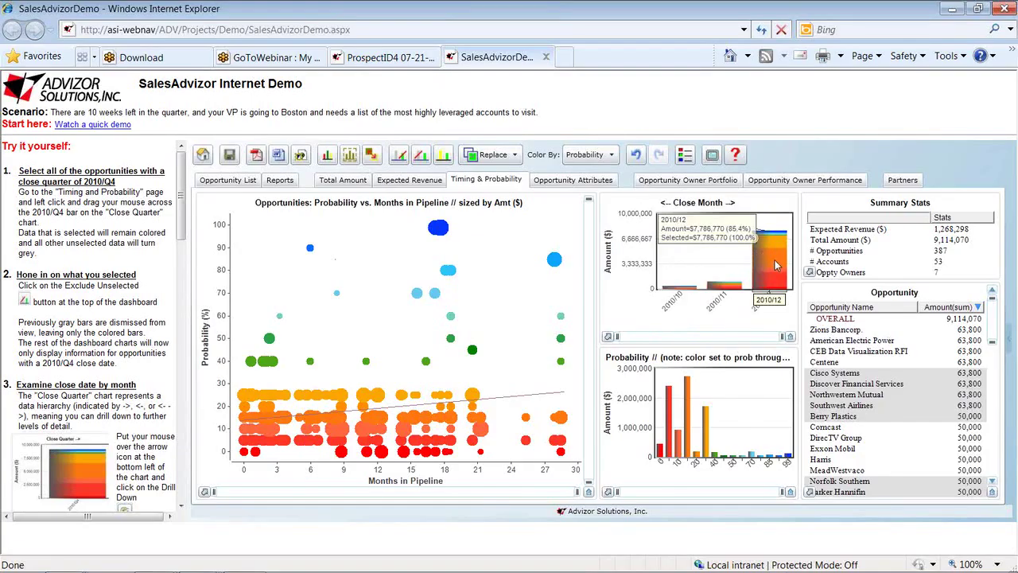
click(777, 265)
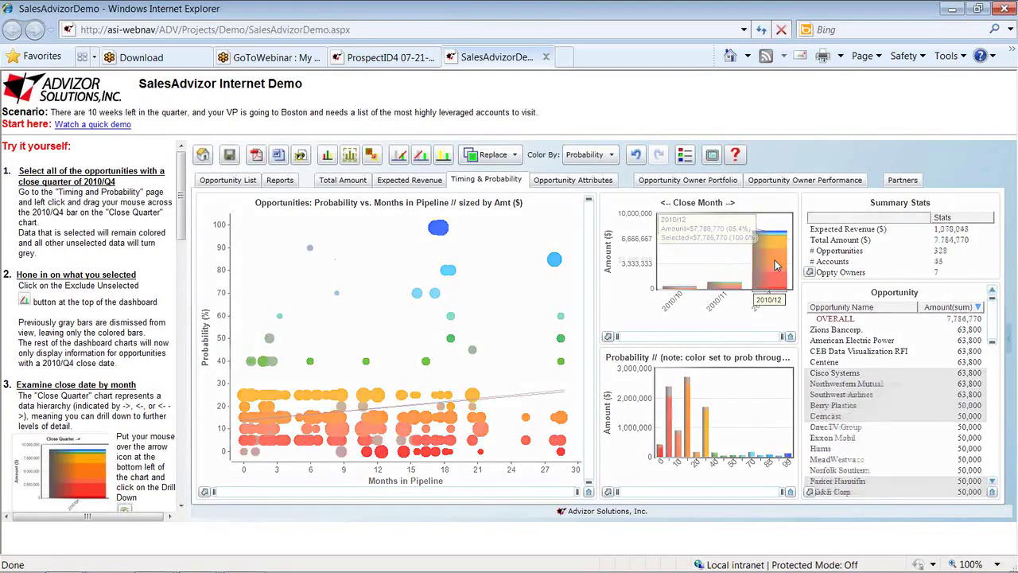
click(420, 155)
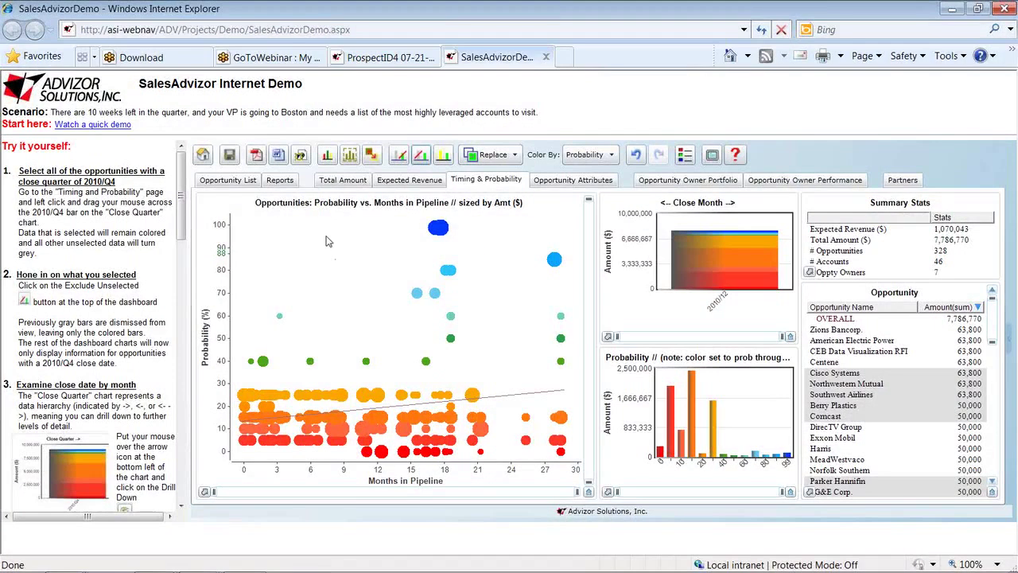
Select the opportunities with a probability above about 56% in the scatter plot and exclude all the others
click(334, 238)
mouse_move(556, 264)
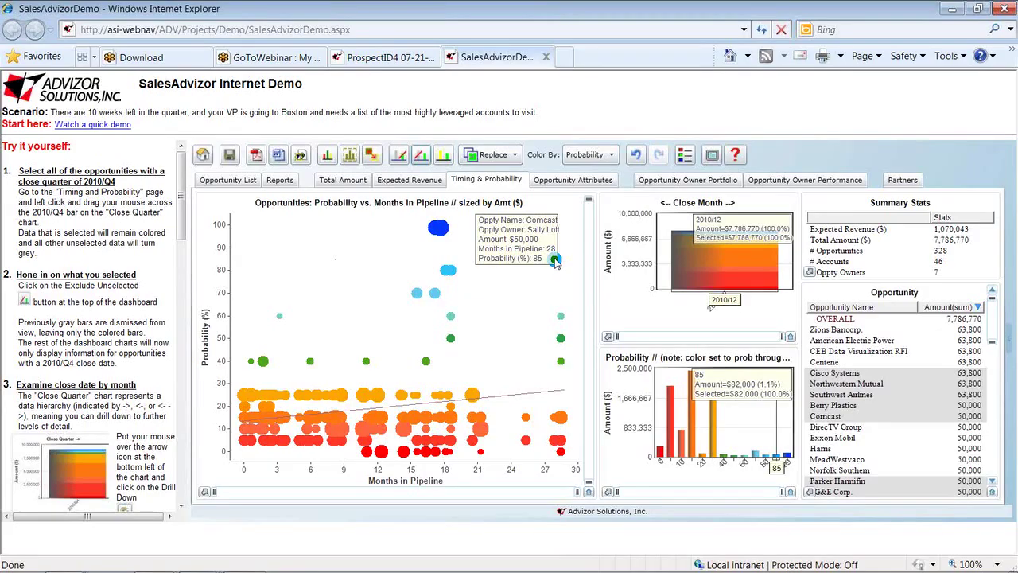
click(236, 225)
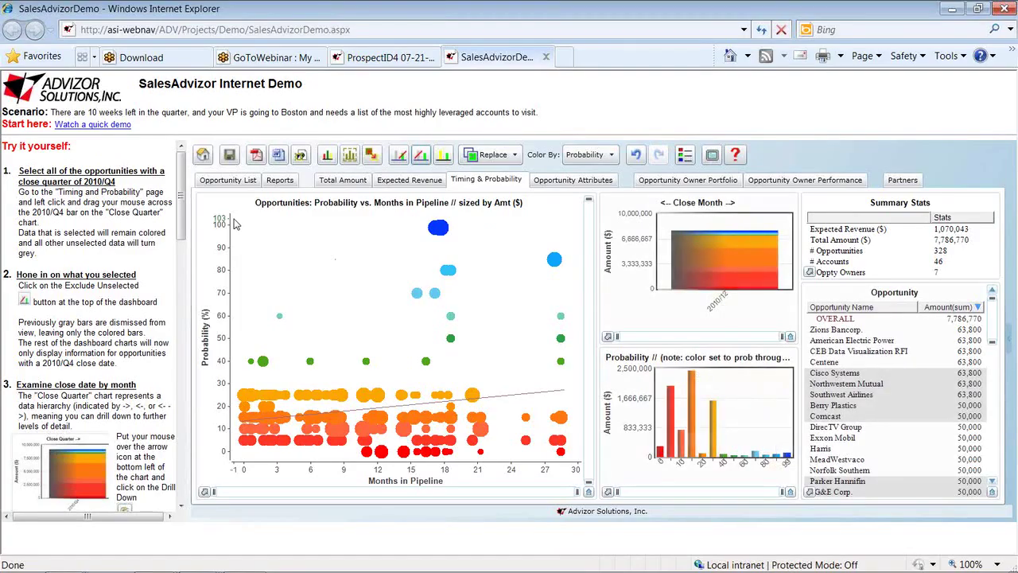
drag(233, 215, 582, 329)
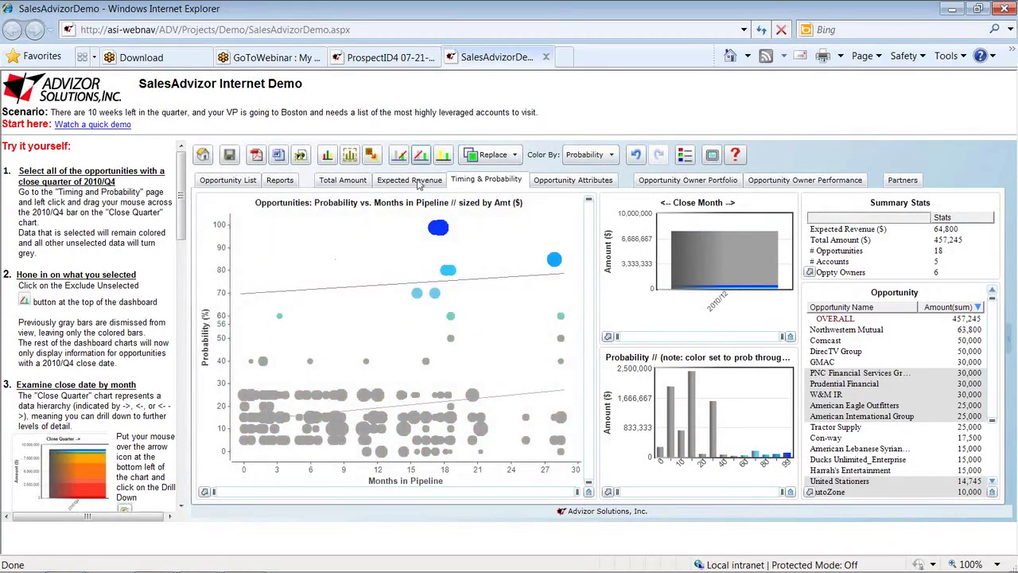
click(421, 154)
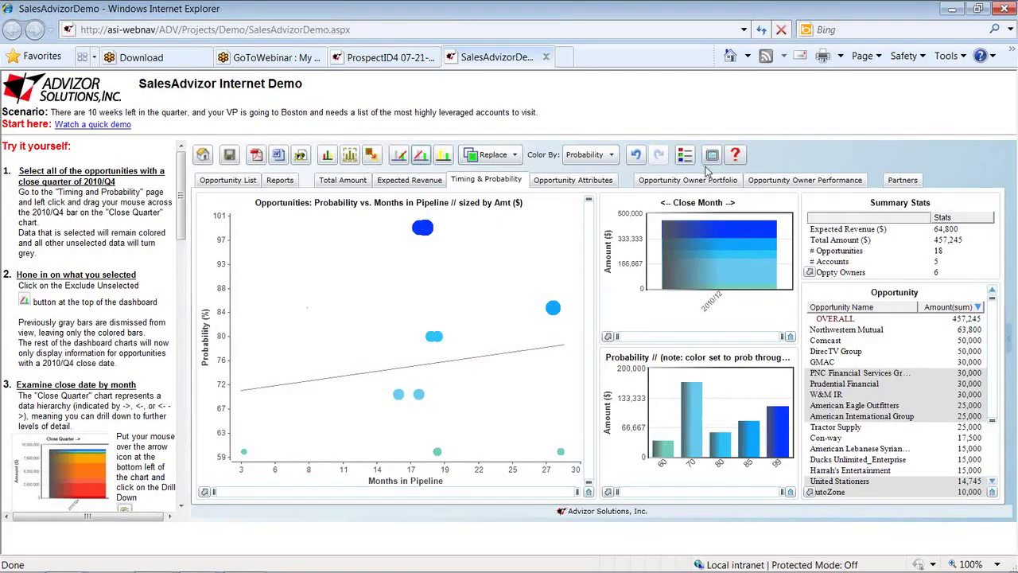
Select the owner with the largest total amount in the Opportunity Owner Portfolio treemap and display that owner's deals in the Opportunity List
click(685, 183)
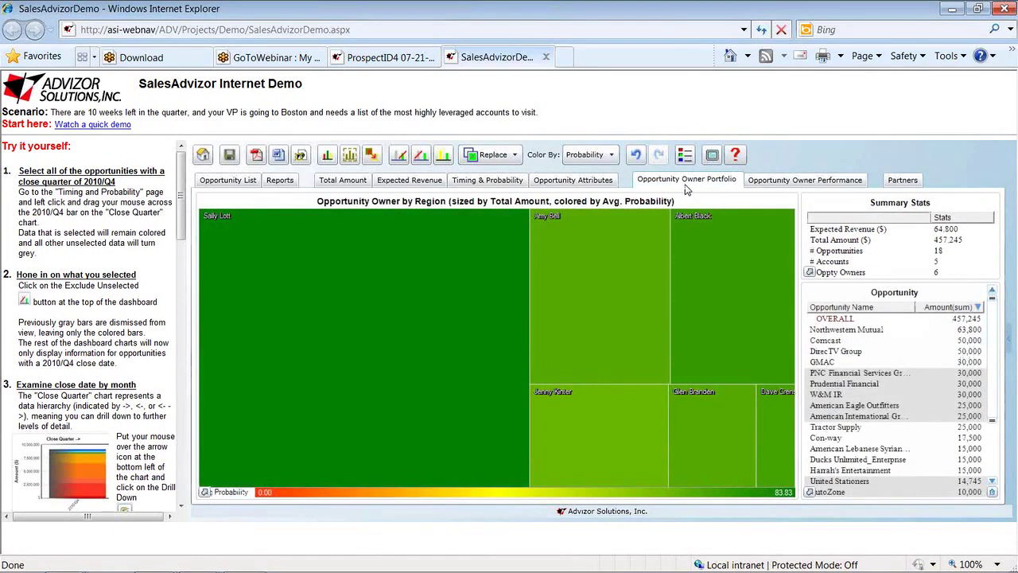
mouse_move(432, 275)
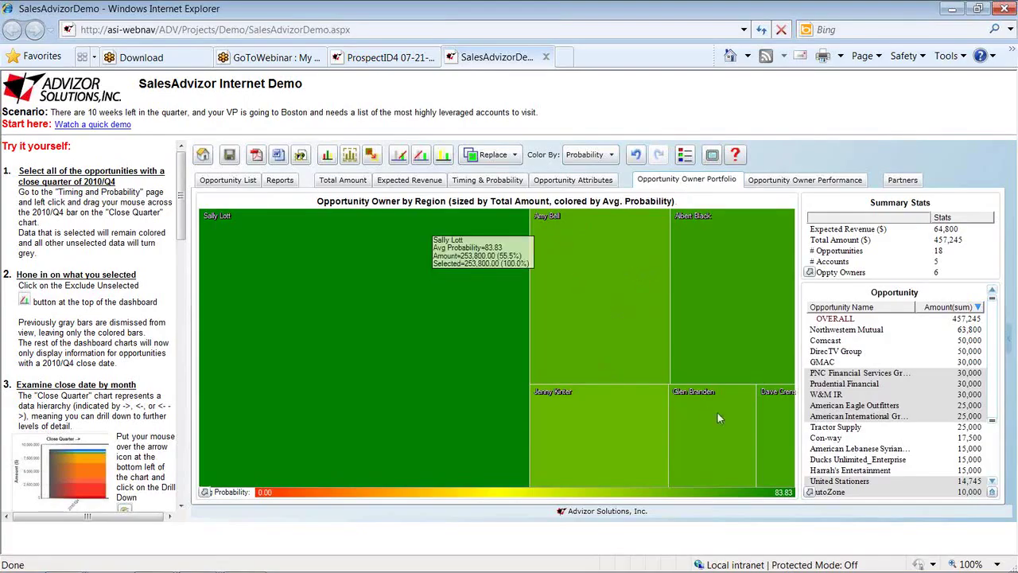
click(374, 321)
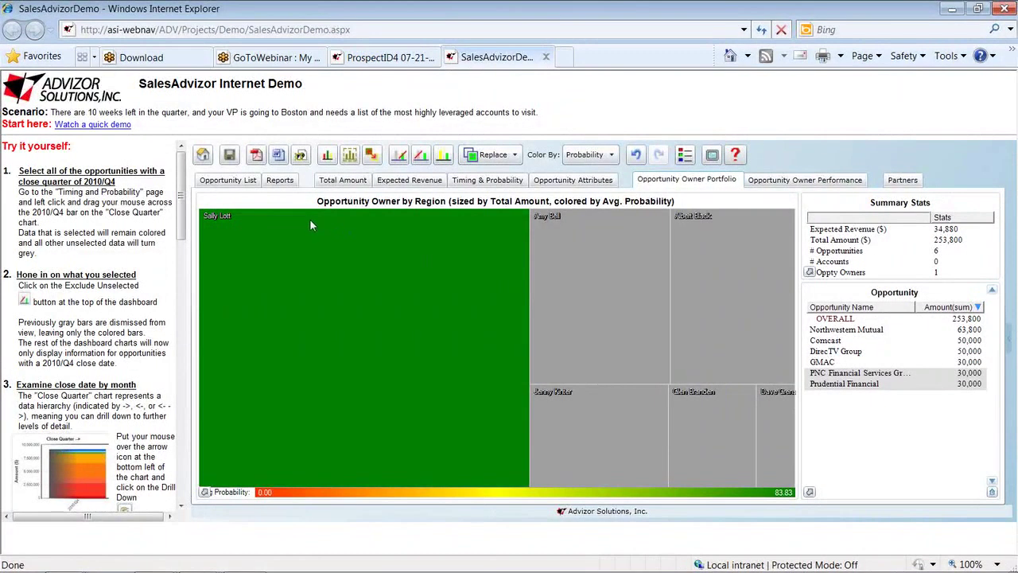
click(236, 183)
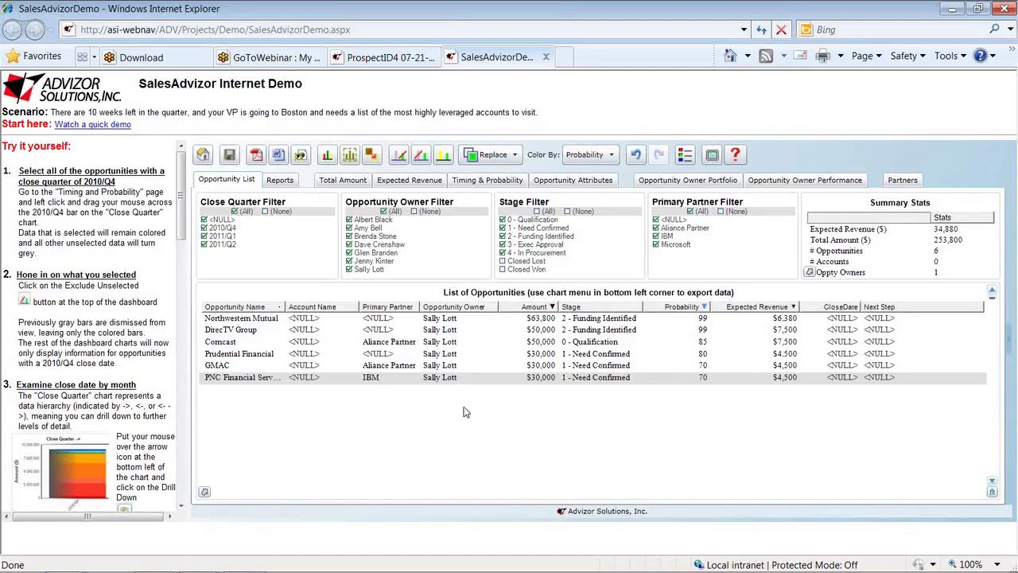
mouse_move(204, 492)
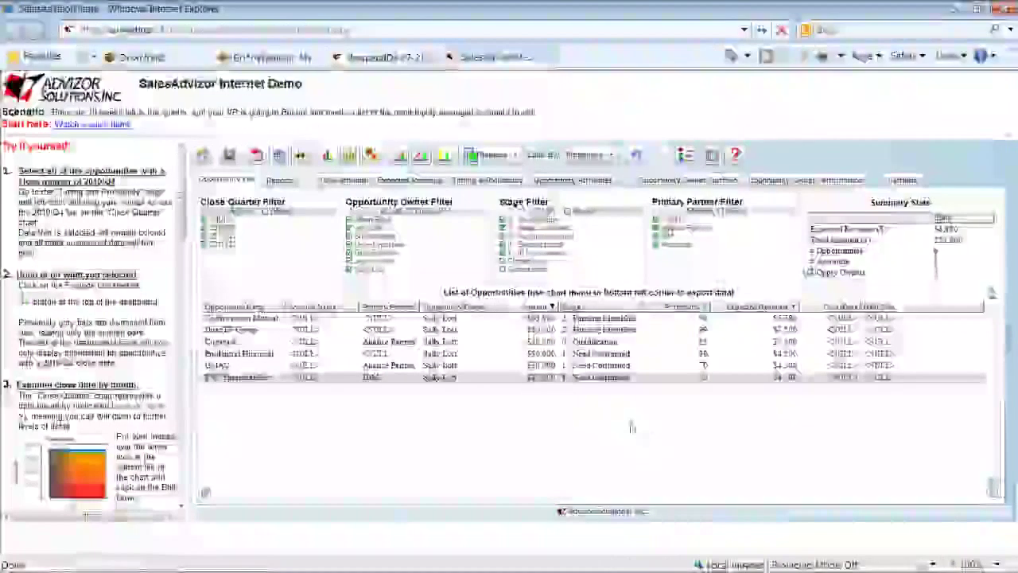
Switch to the running PowerPoint slide show of the Visual Reporting Analysis Webinar 03-02-11.ppt presentation
mouse_move(443, 571)
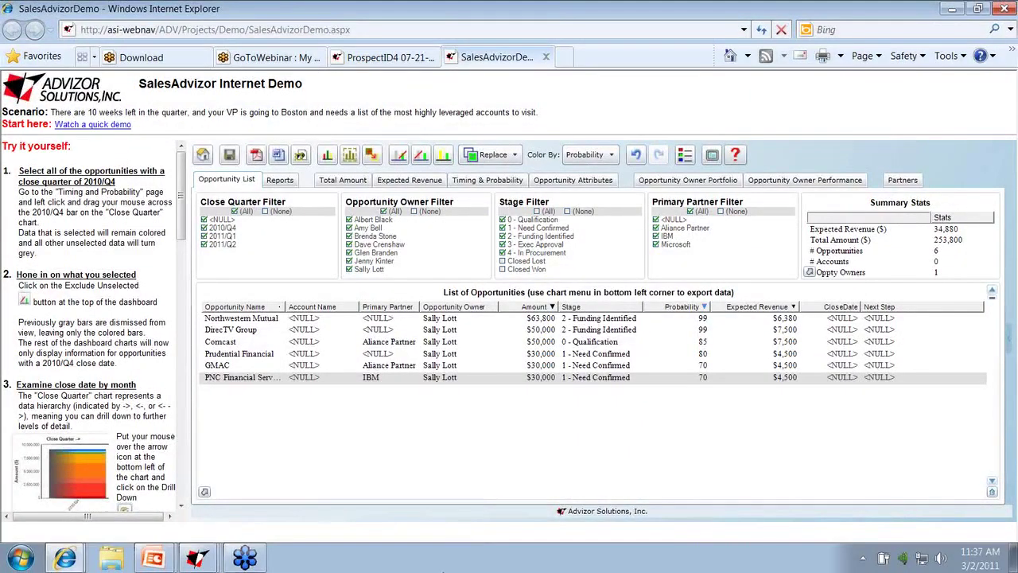
click(162, 562)
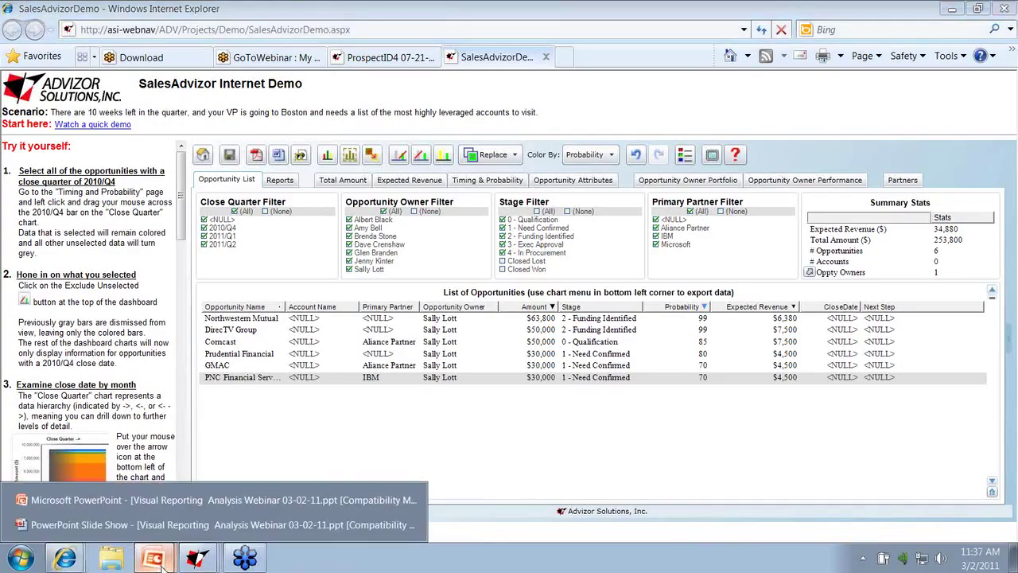
click(119, 525)
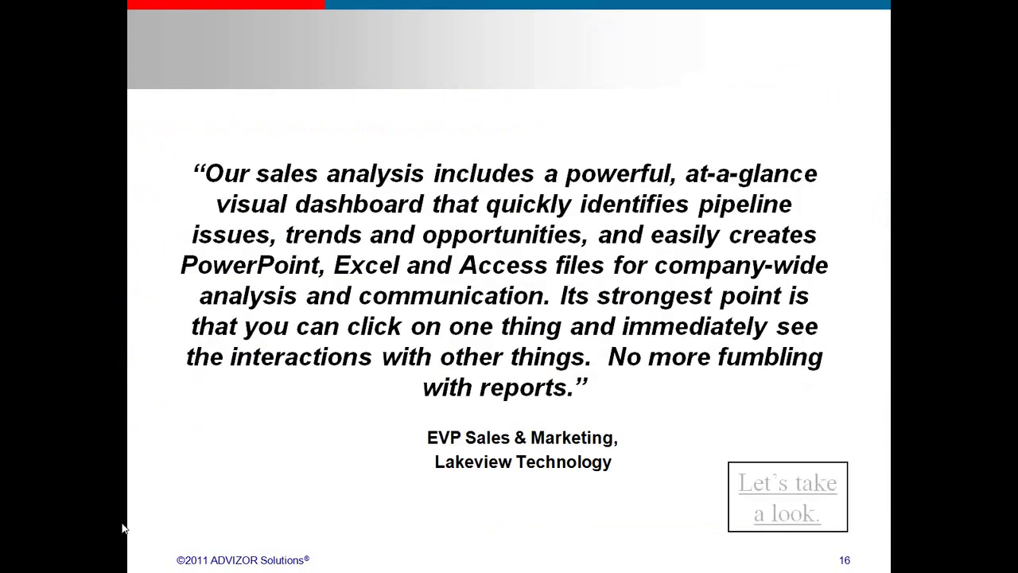
Advance the slide show to the Summary: SalesForce Pipeline slide
click(135, 521)
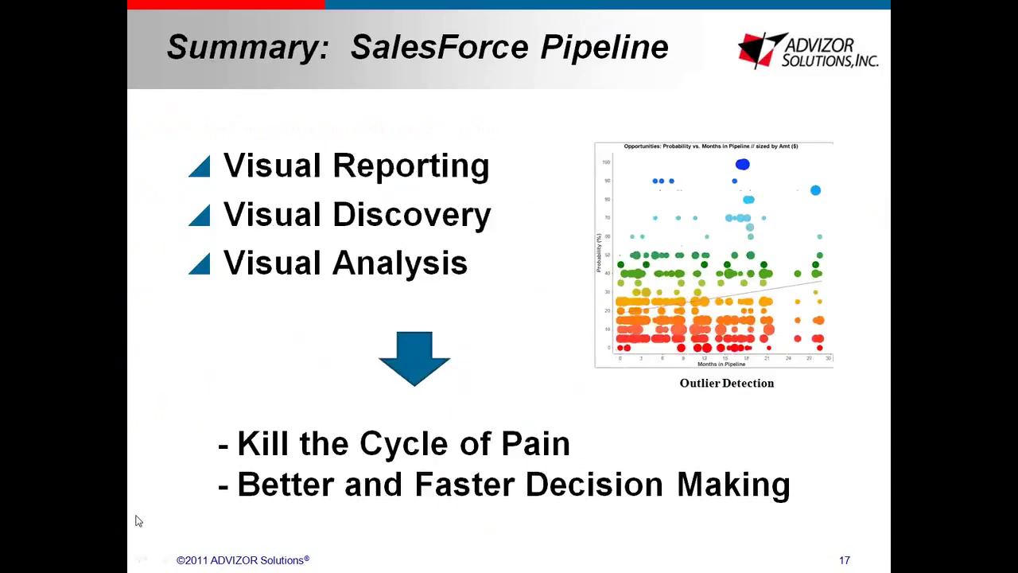
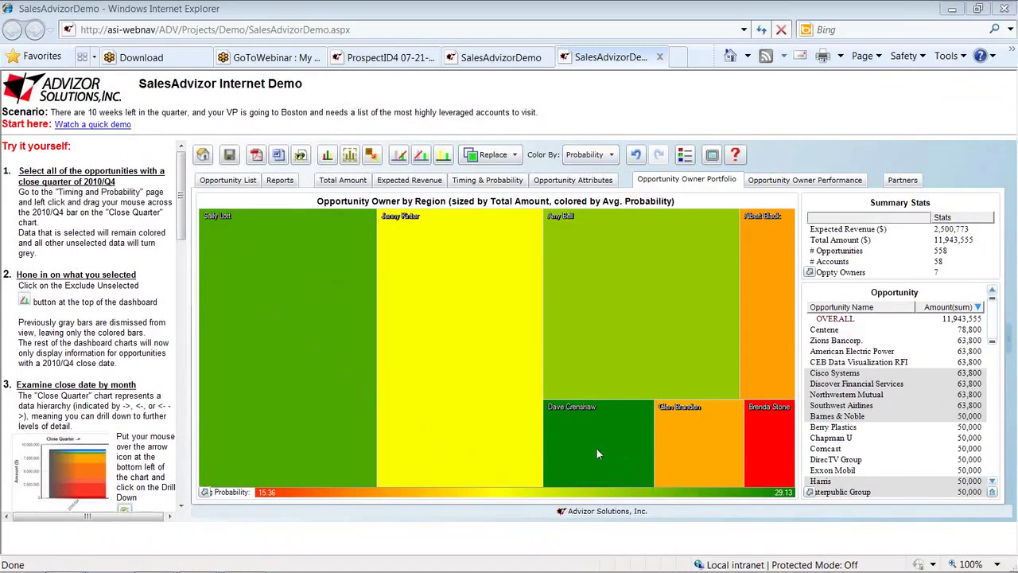
Examine the average probability and amount of individual owners in the Opportunity Owner Portfolio treemap
mouse_move(590, 455)
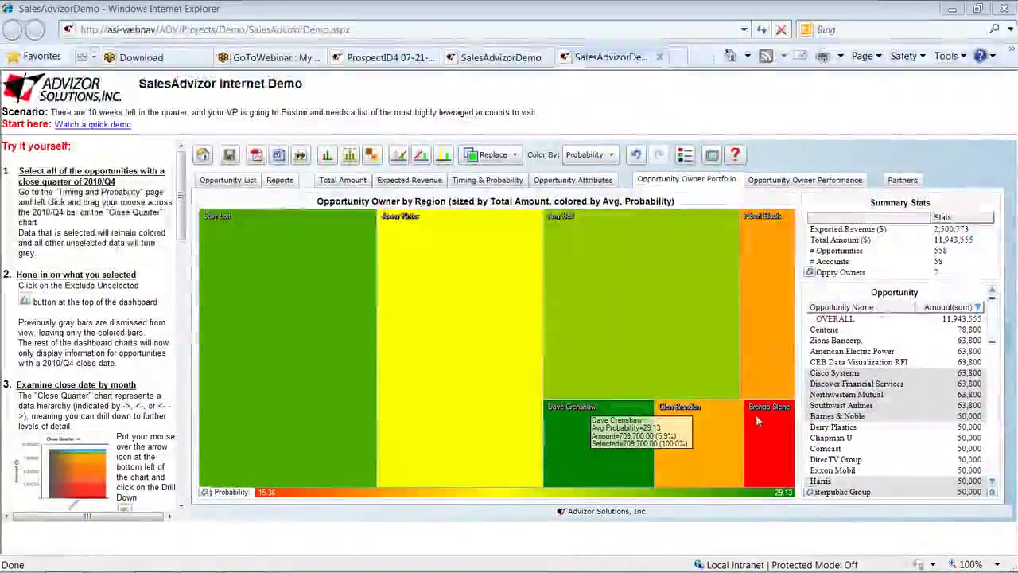
mouse_move(721, 466)
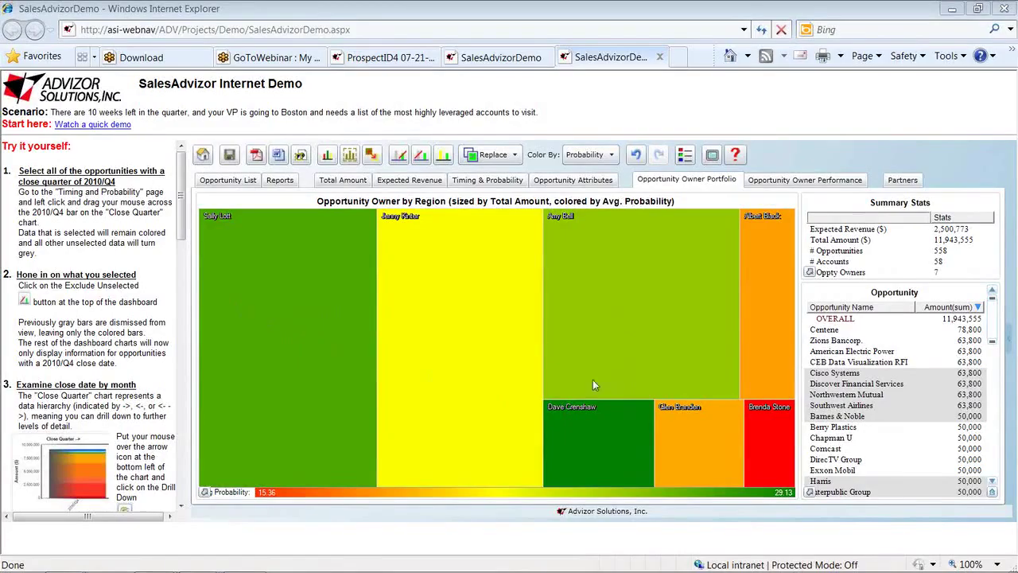
mouse_move(460, 367)
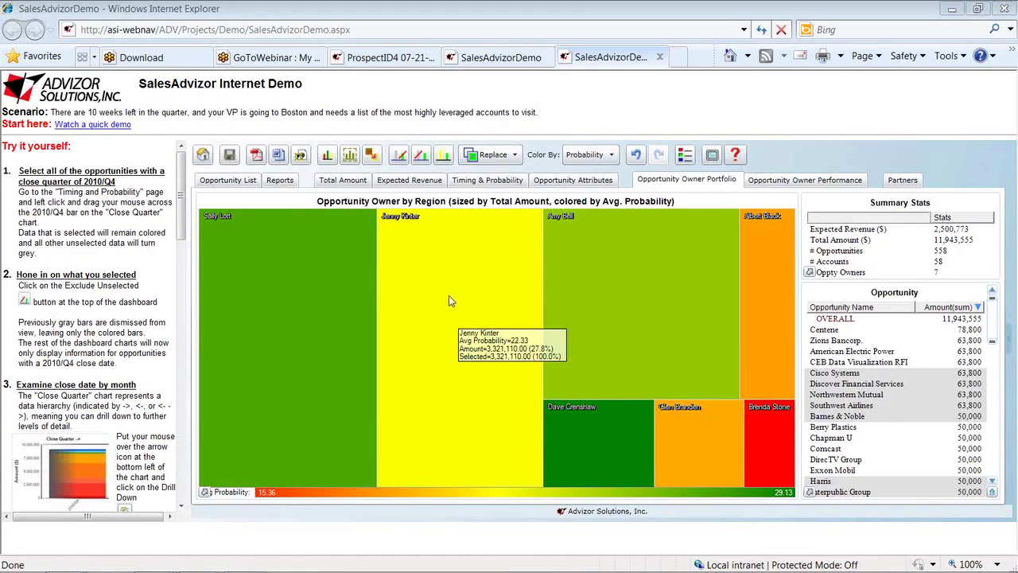
mouse_move(667, 211)
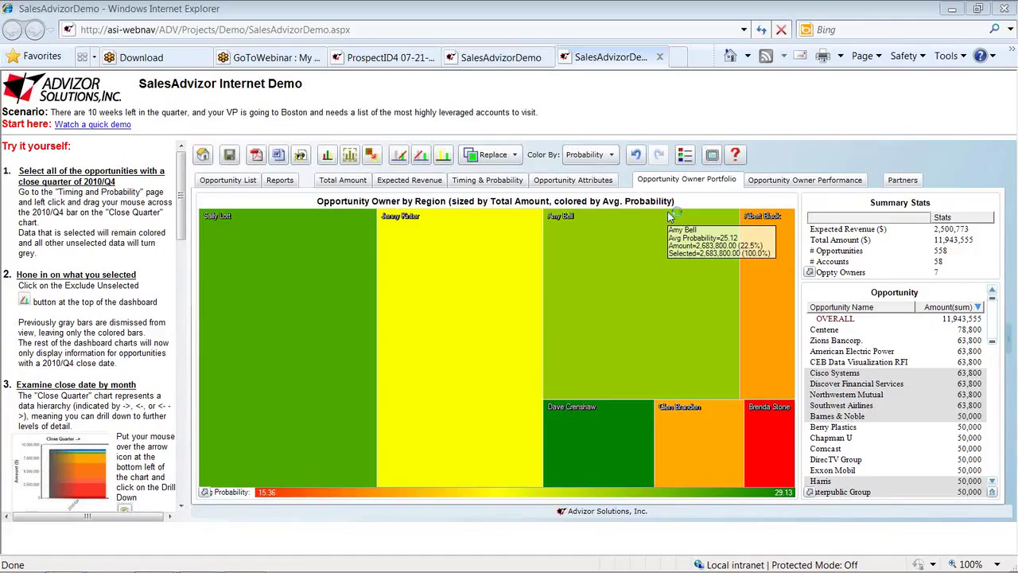
In Opportunity Owner Performance, select the three owners with the largest total amounts, followed by the three with the highest average amounts
click(779, 181)
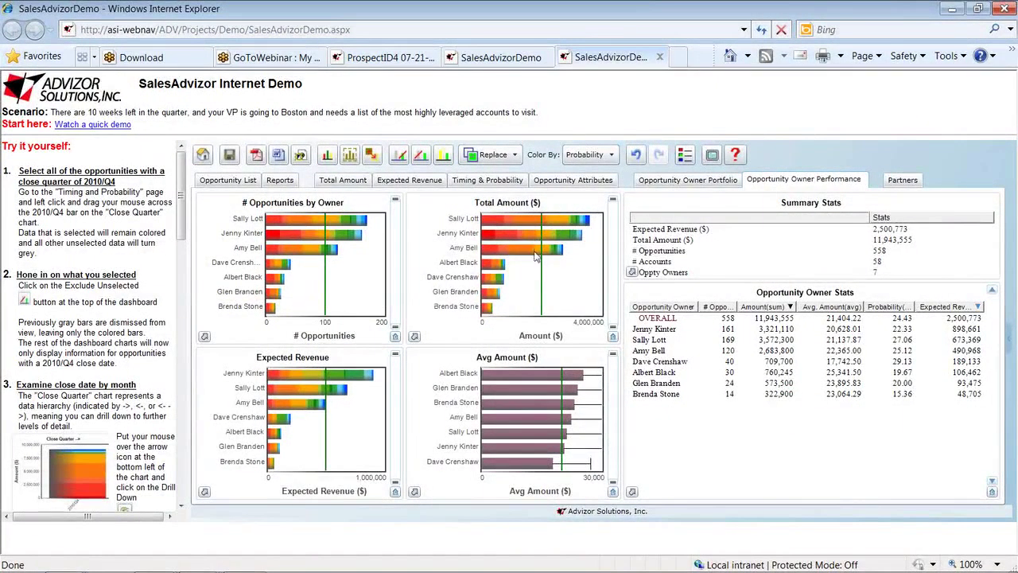
mouse_move(542, 275)
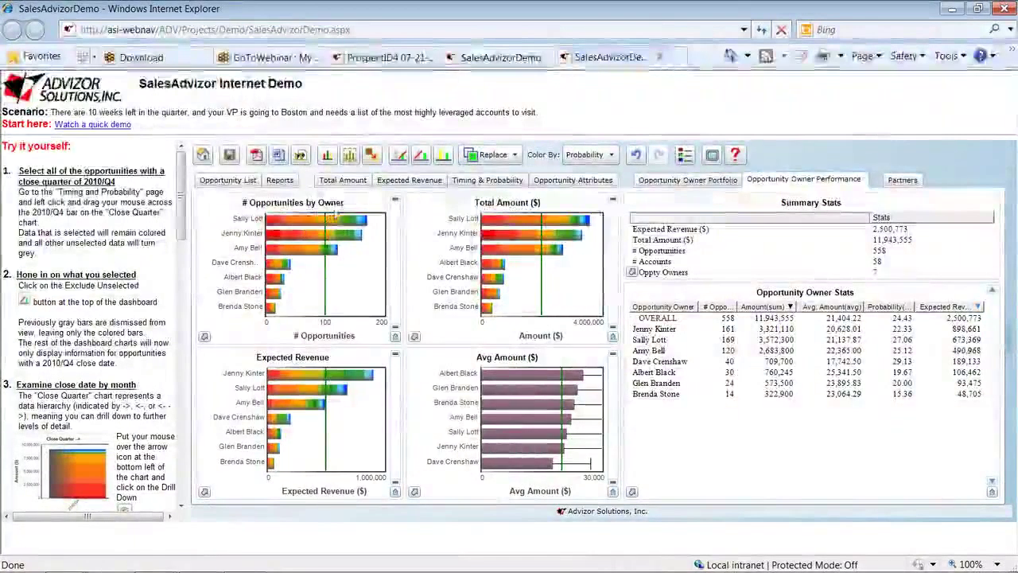
click(564, 263)
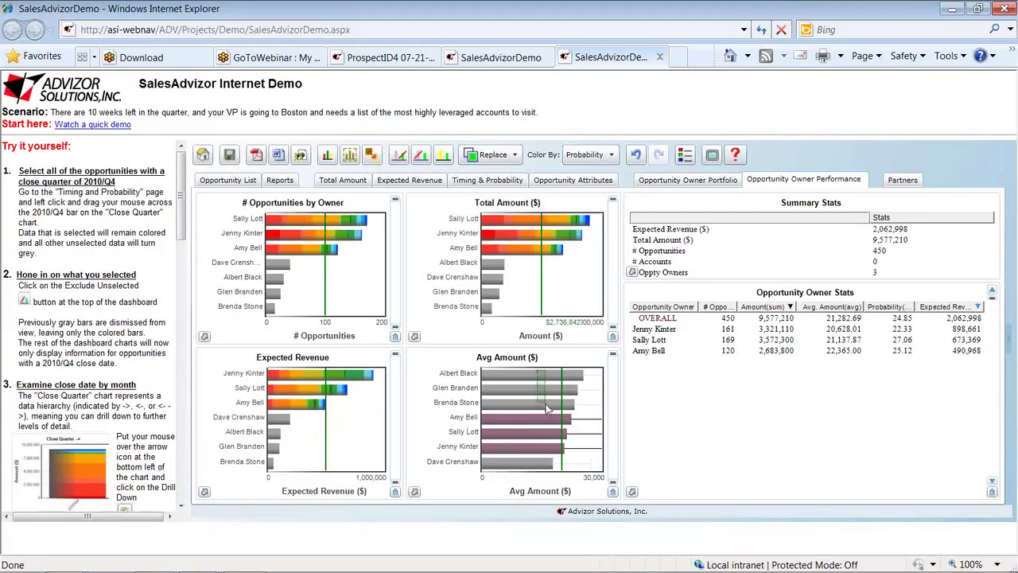
drag(546, 410, 546, 373)
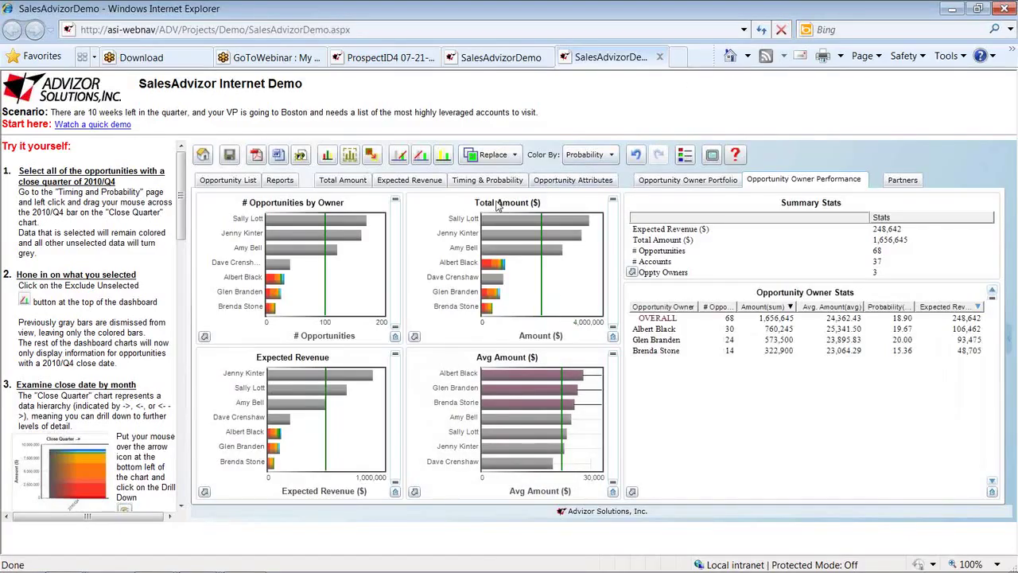
Reselect all data and, in the Timing & Probability scatter plot, select opportunities beyond about 19 months in pipeline with probabilities up to about 30%
click(487, 180)
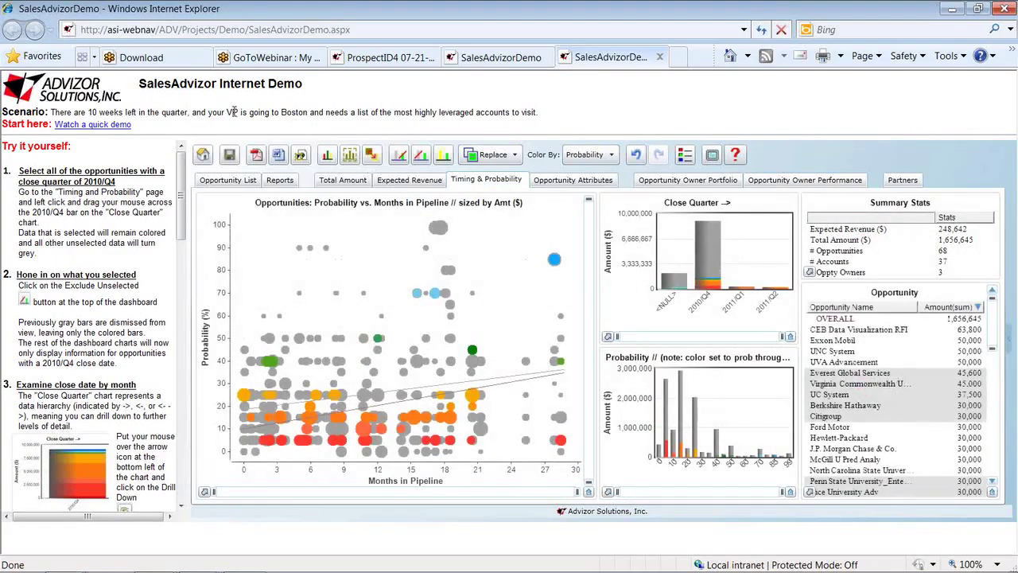
click(327, 156)
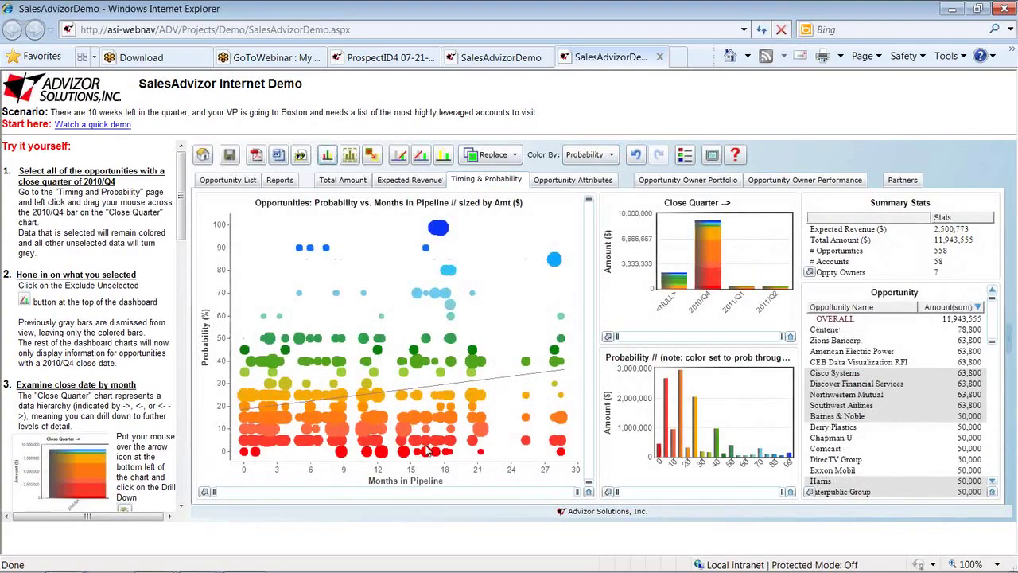
mouse_move(426, 451)
drag(457, 387, 581, 474)
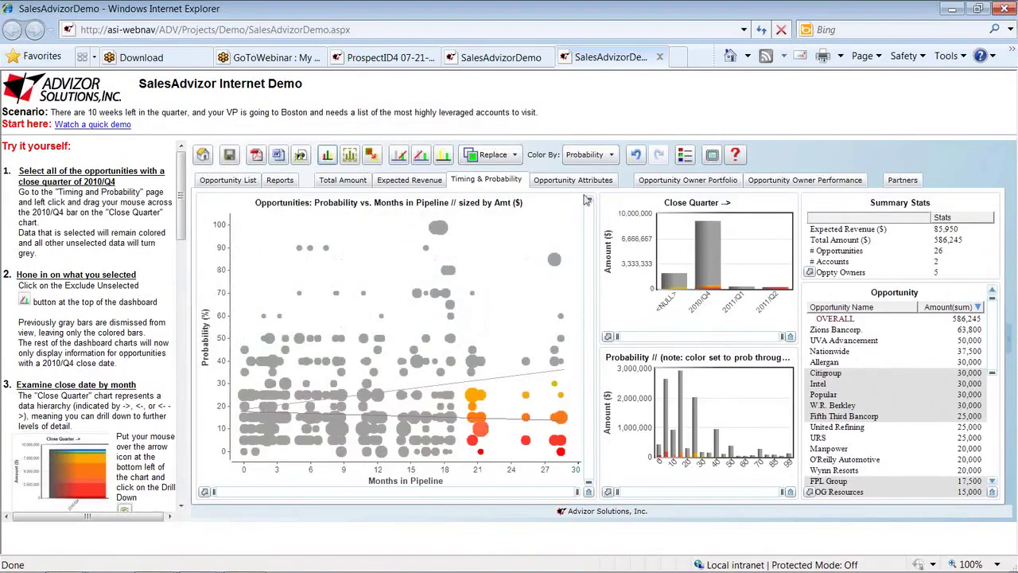
Examine each owner's share of the selected stale opportunities in the Opportunity Owner Portfolio treemap
click(649, 181)
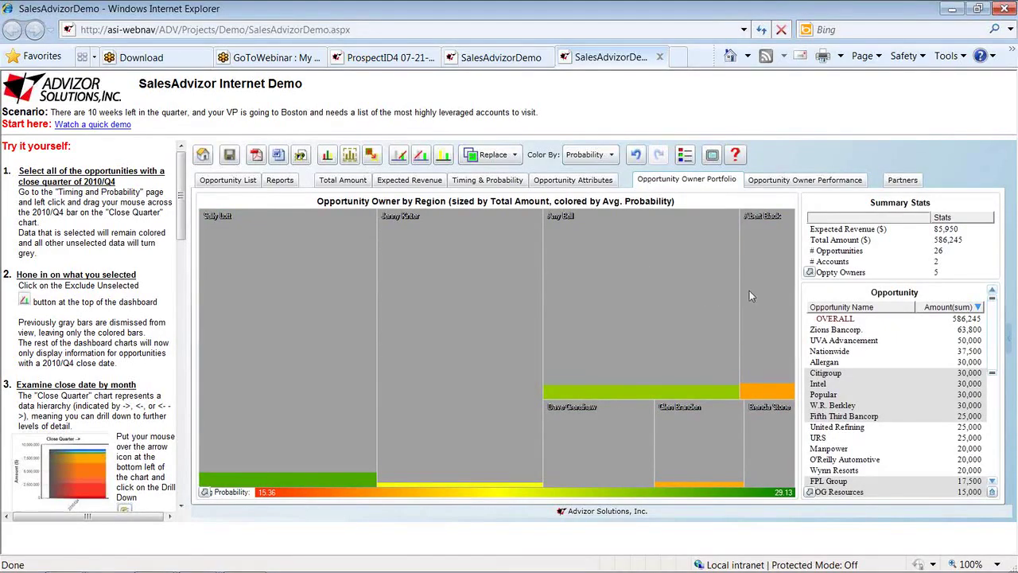
mouse_move(757, 294)
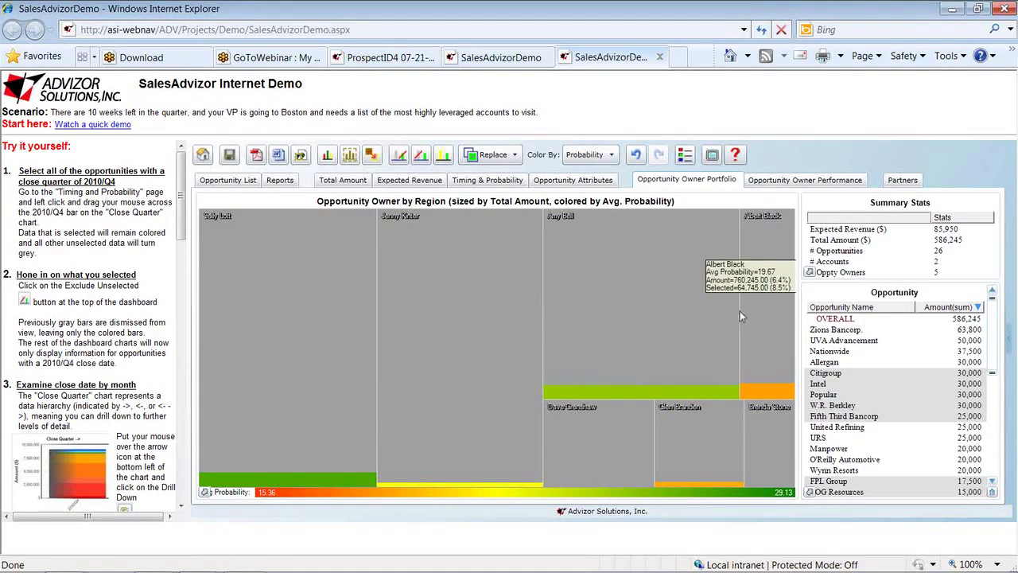
mouse_move(705, 466)
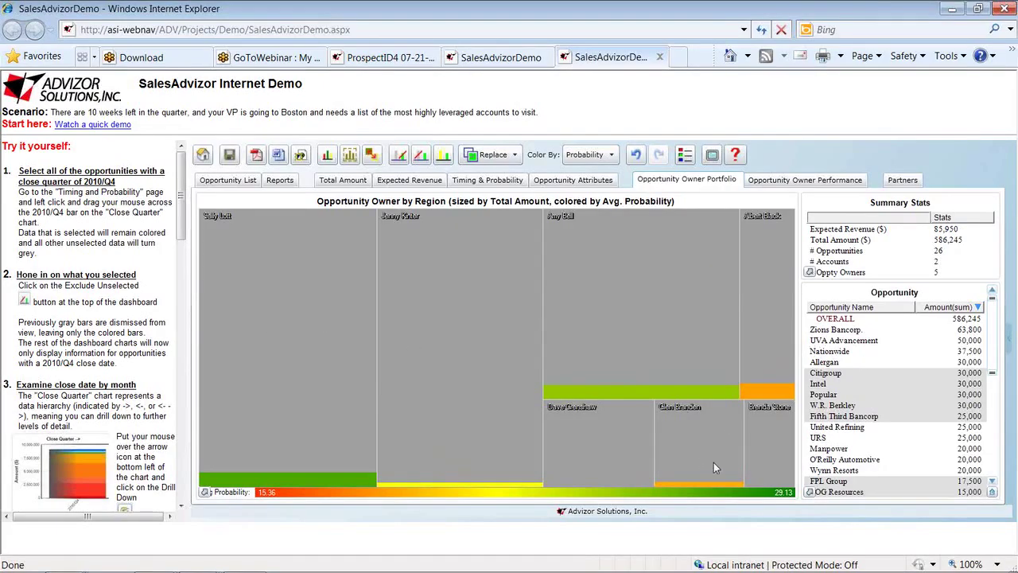
mouse_move(755, 417)
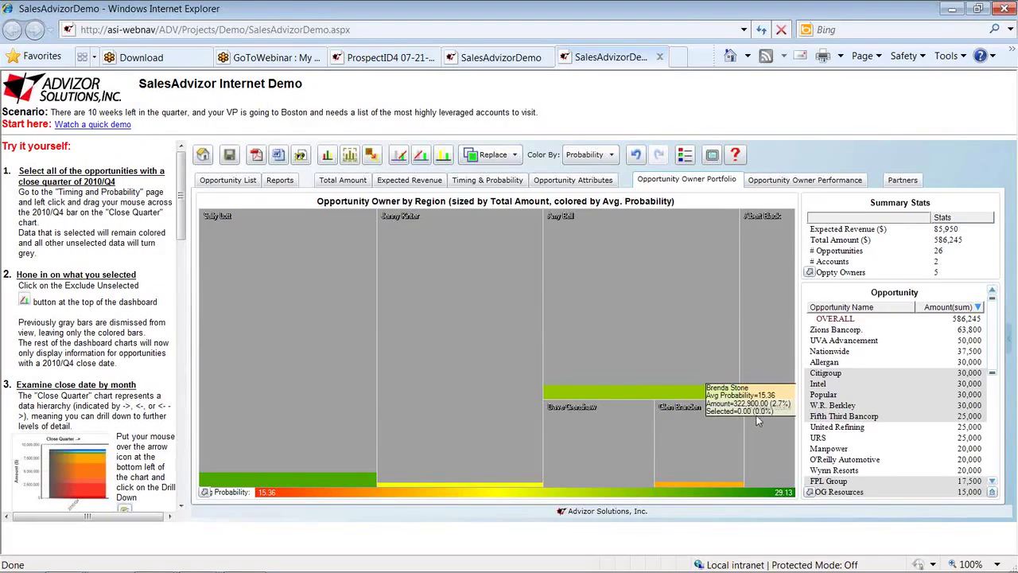
Reselect all opportunities, view the Opportunity Owner Performance charts, and return to the Timing & Probability charts
click(327, 155)
click(755, 184)
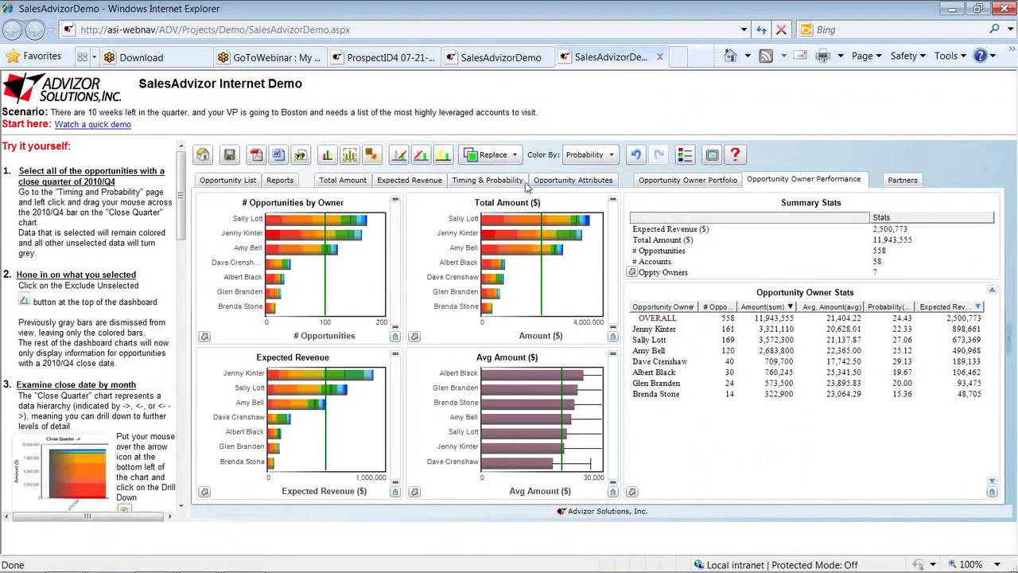
click(523, 183)
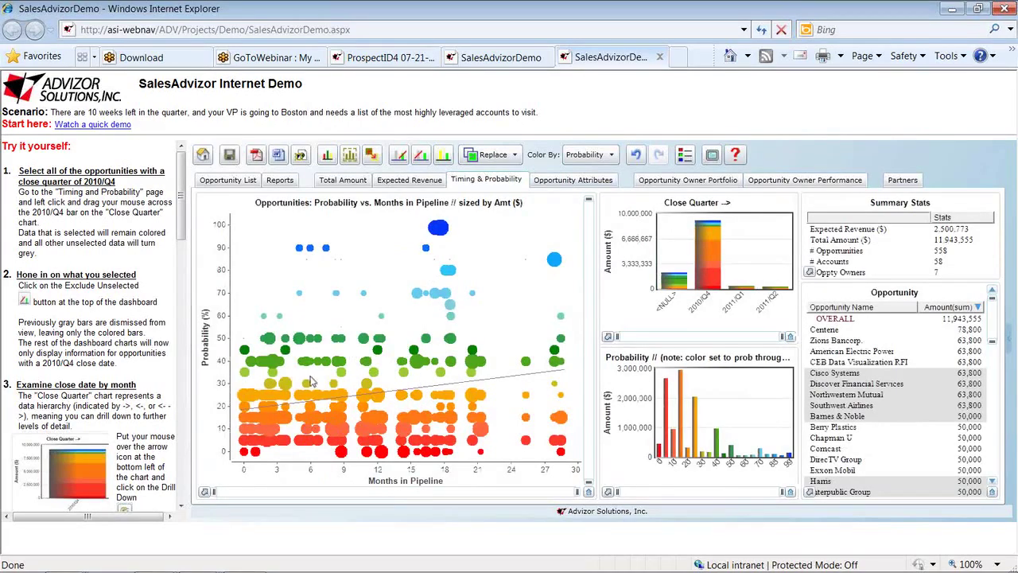
click(504, 440)
Switch to the PowerPoint slide show of Visual Reporting Analysis Webinar 03-02-11.ppt and advance it to the Five Types of Problems slide
click(197, 557)
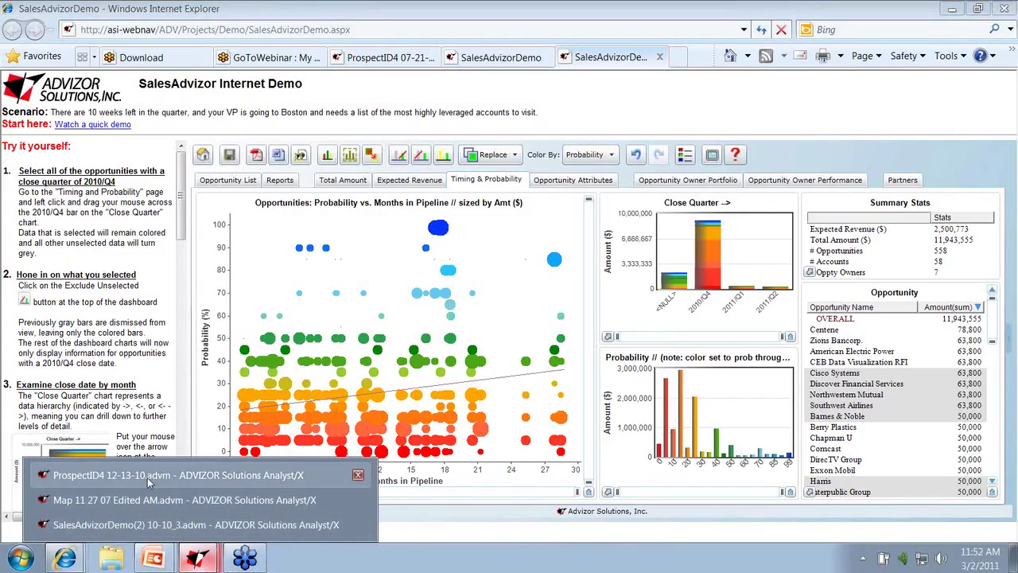
mouse_move(155, 560)
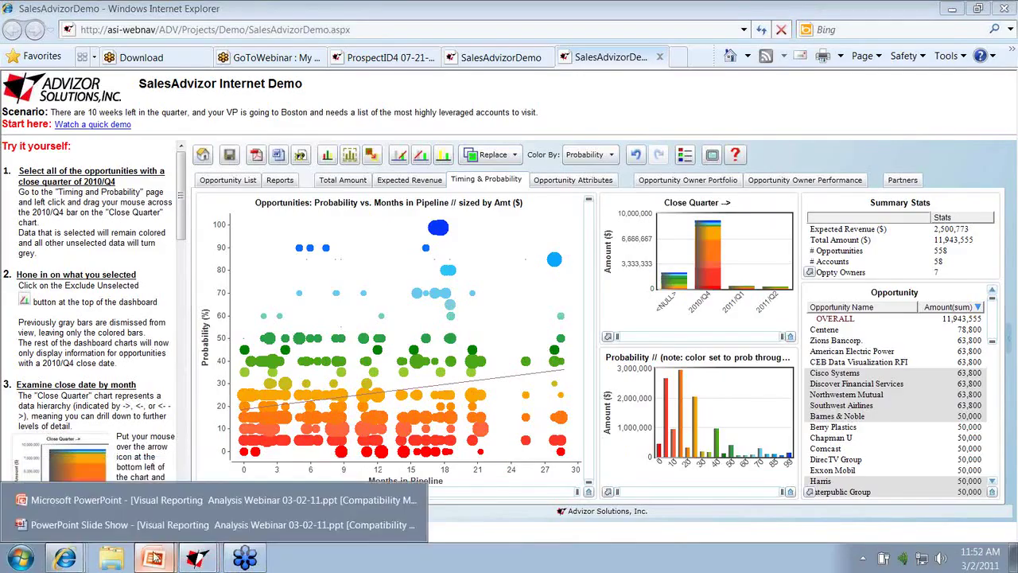
click(155, 525)
key(Right)
key(Right)
key(Right)
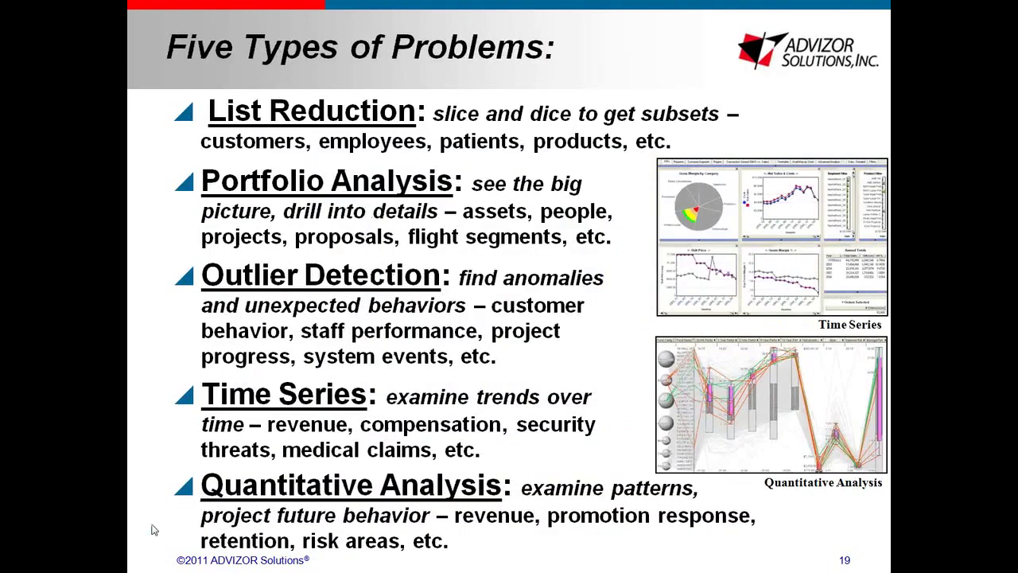
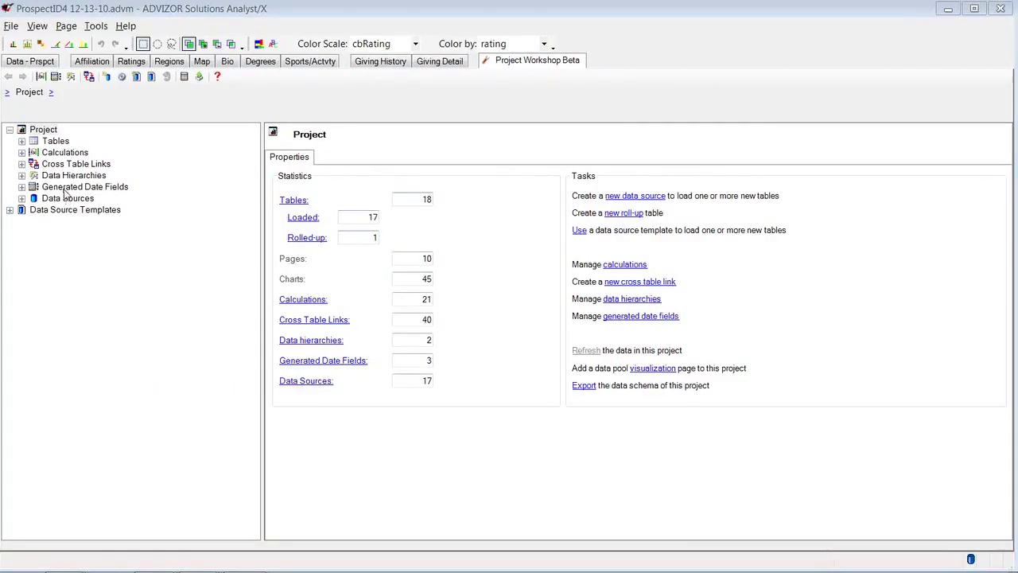
List the ProspectID4 project's calculations in the Project Workshop and open the Expression Builder
click(25, 154)
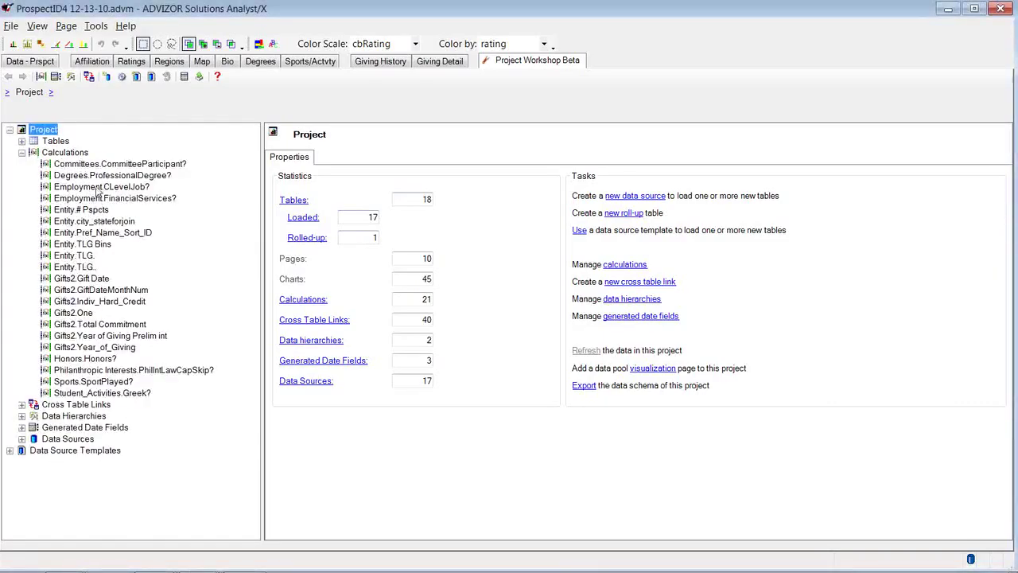
click(75, 155)
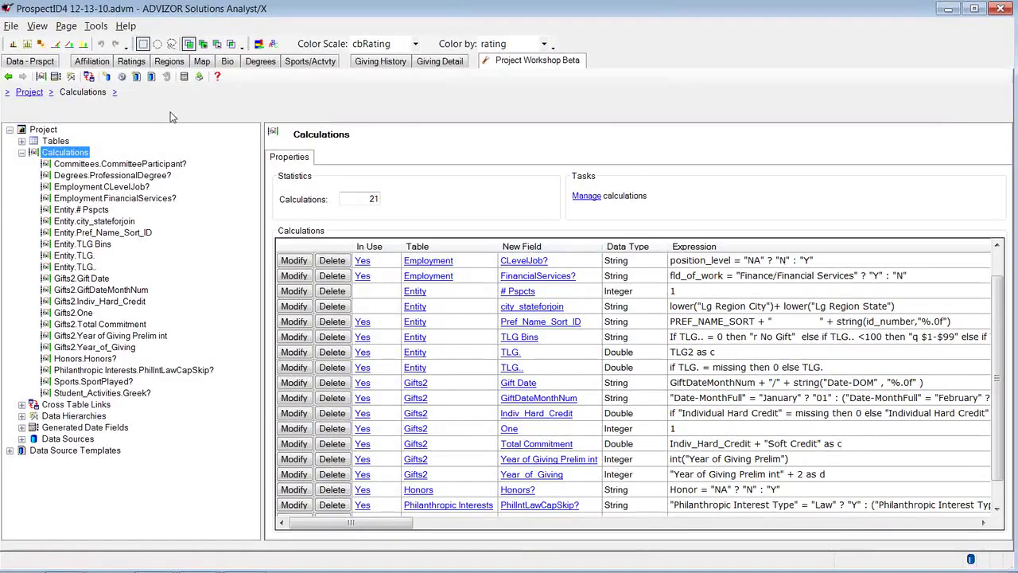
click(42, 77)
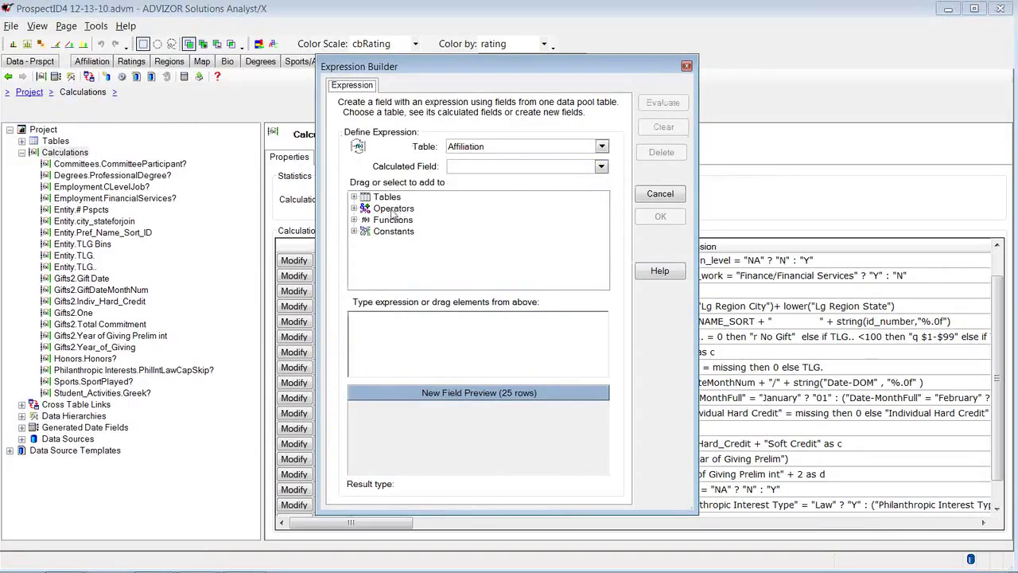
Browse the Expression Builder's available tables and its arithmetic and logical operators for the Affiliation table
click(354, 198)
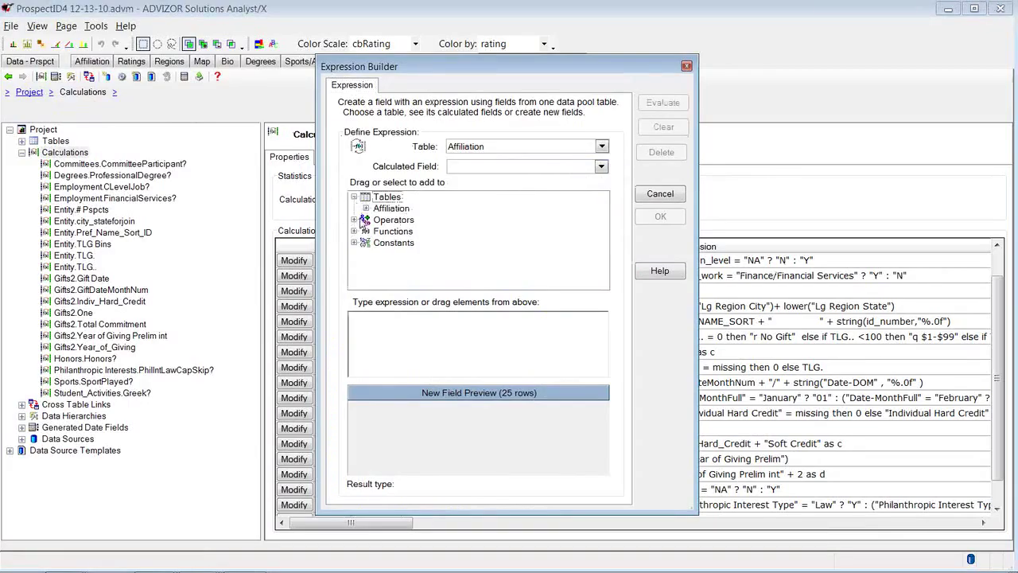
click(354, 219)
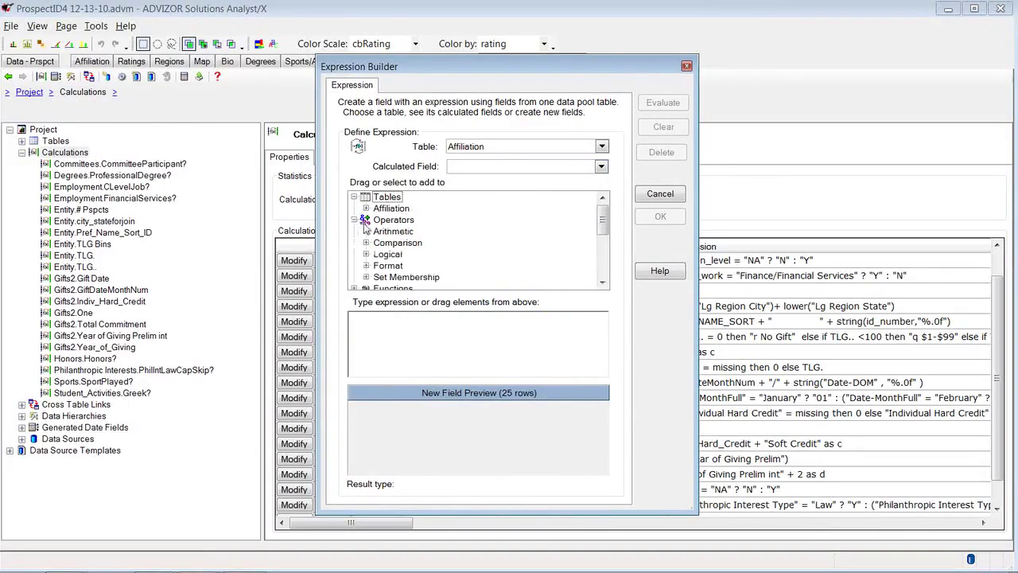
mouse_move(603, 218)
mouse_down()
mouse_move(603, 238)
mouse_move(603, 216)
mouse_up()
click(366, 232)
scroll(557, 223, down, 3)
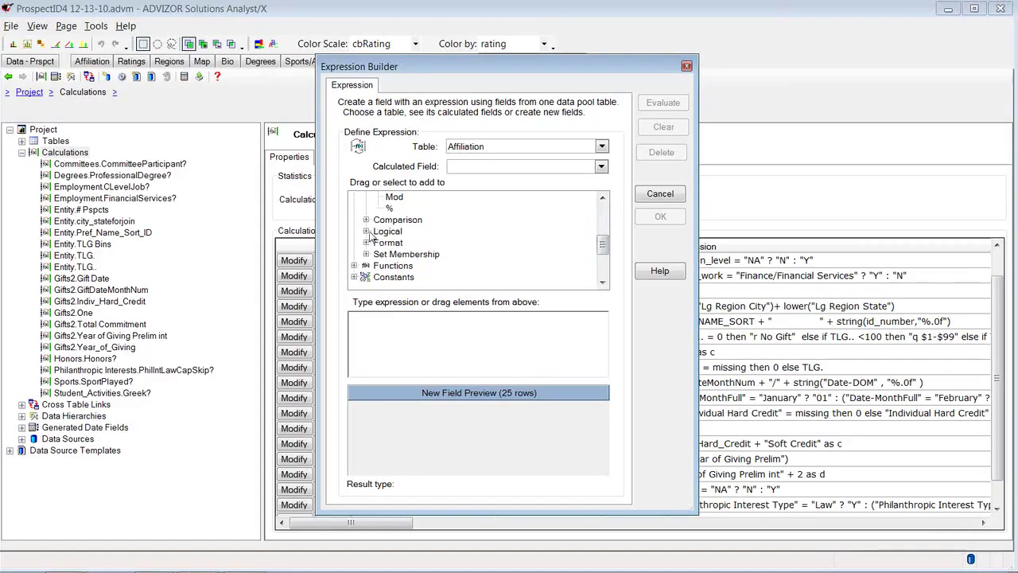
click(367, 231)
scroll(603, 244, down, 2)
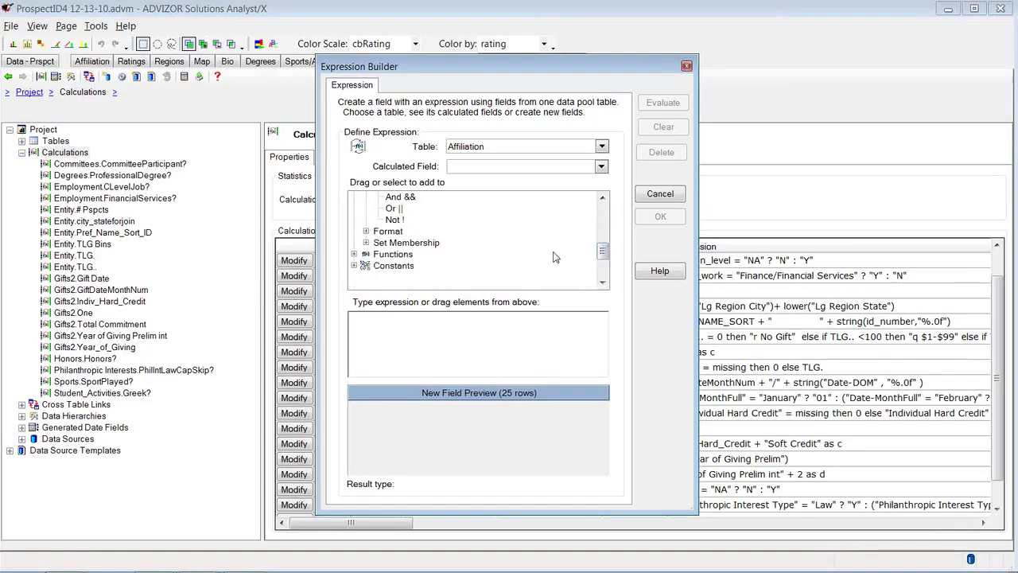
Browse the Expression Builder's conversion, conditional, math and string functions
click(357, 254)
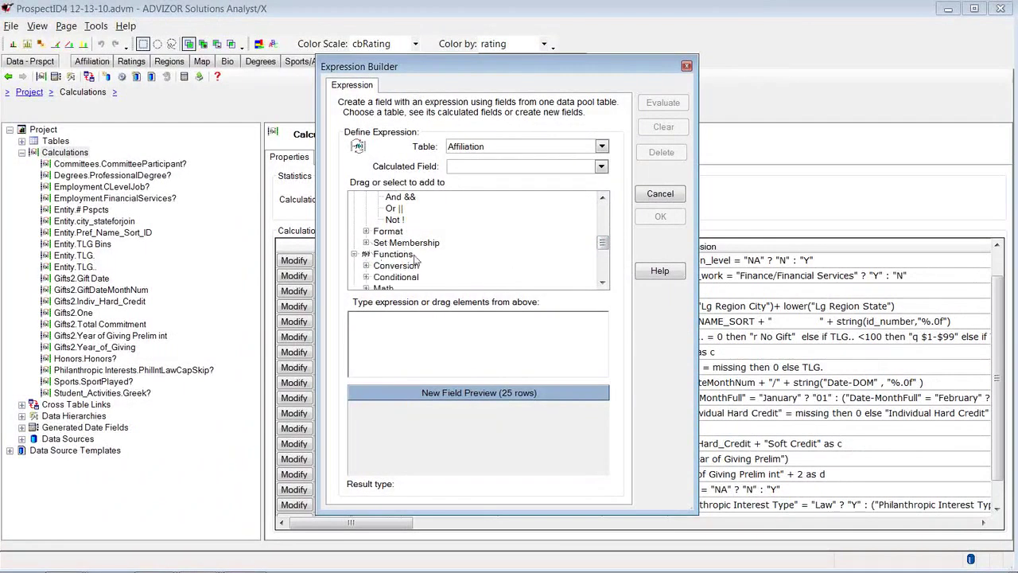
click(366, 266)
scroll(602, 246, down, 4)
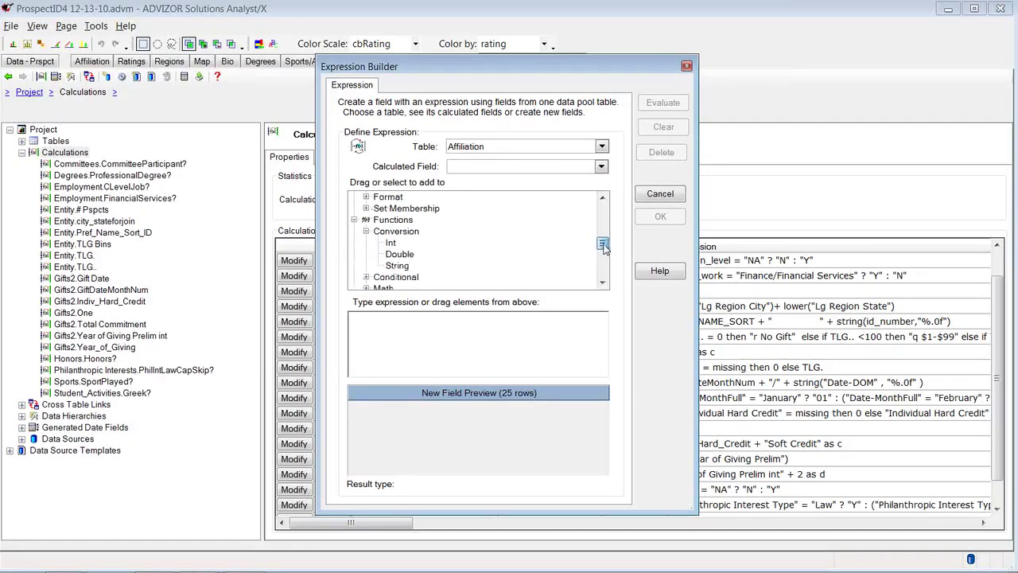
click(367, 220)
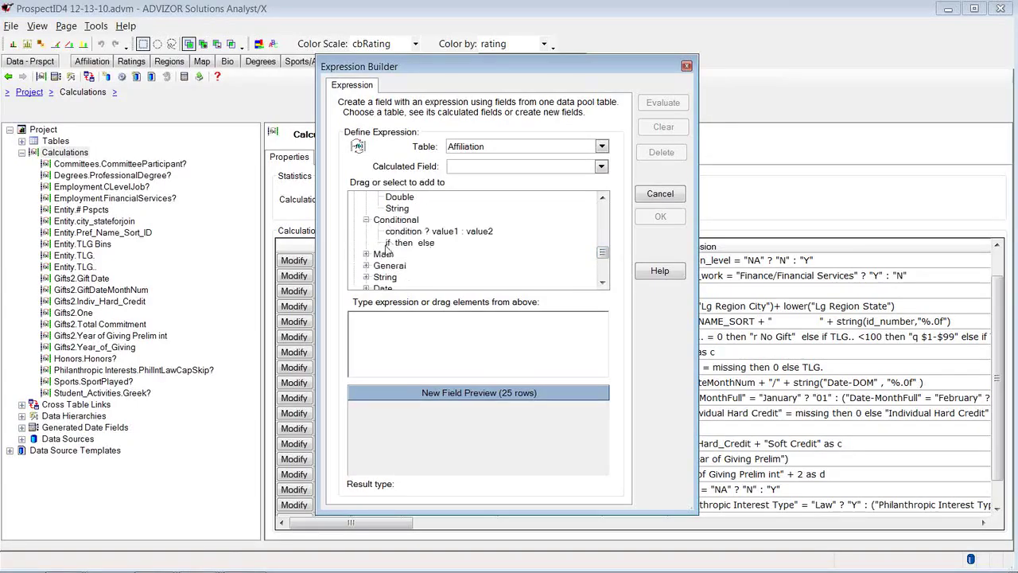
click(365, 254)
drag(598, 241, 606, 269)
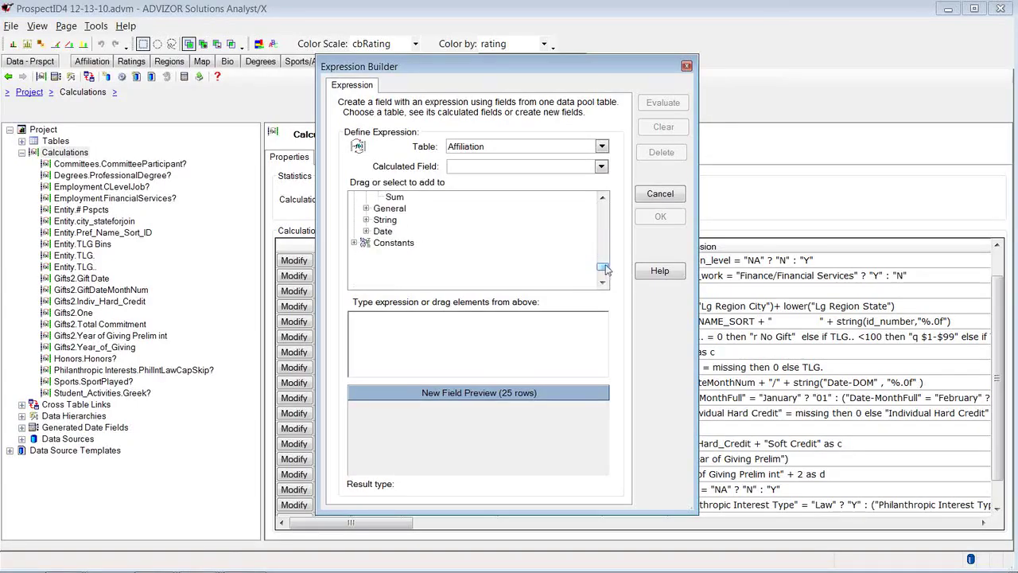
click(366, 219)
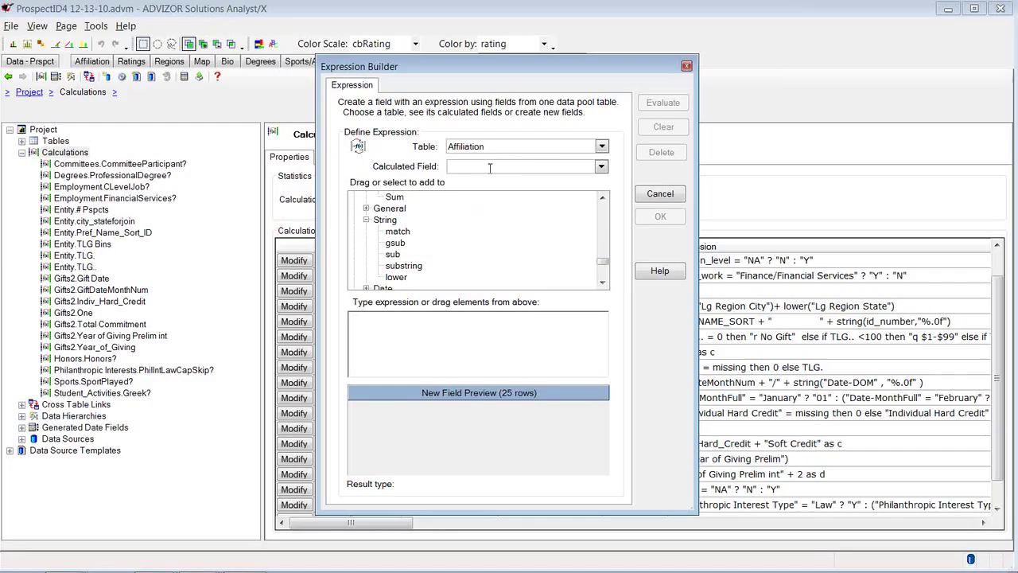
Create a calculated field named One-+one in the Entity table with the expression 1+1, and evaluate it before saving
click(601, 147)
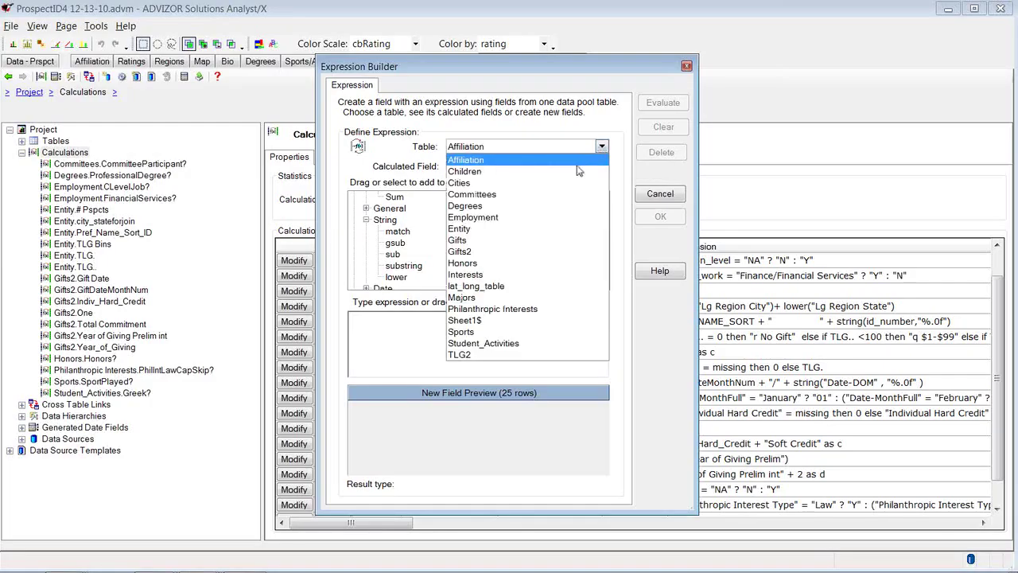
click(510, 229)
click(468, 166)
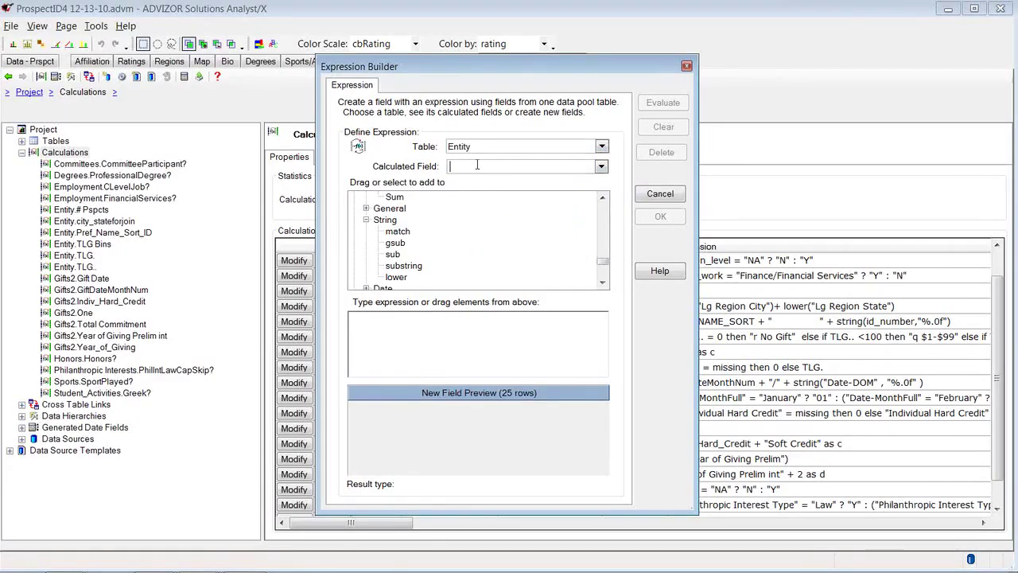
text(One)
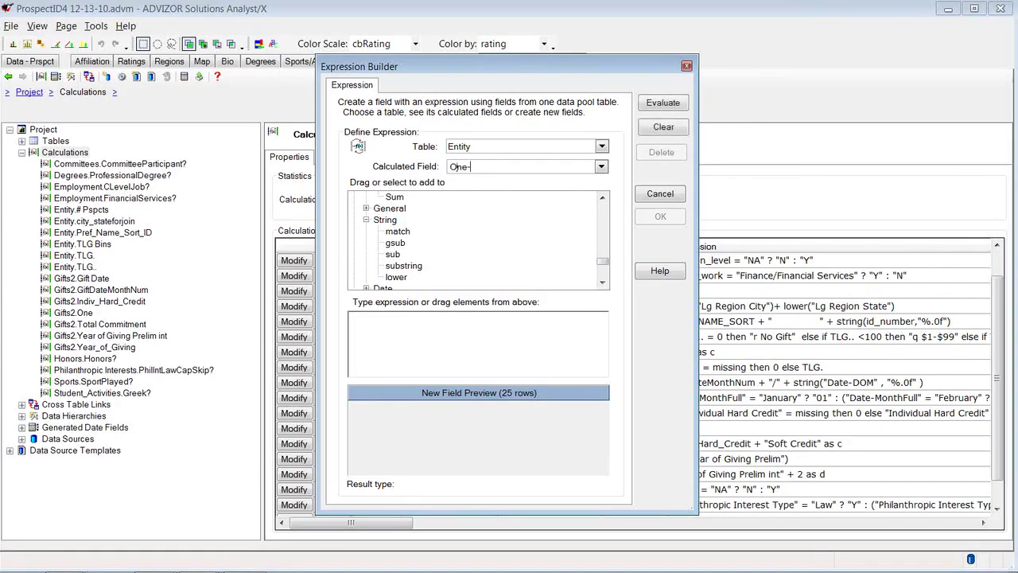
text(-+one,)
click(358, 322)
text(1+1)
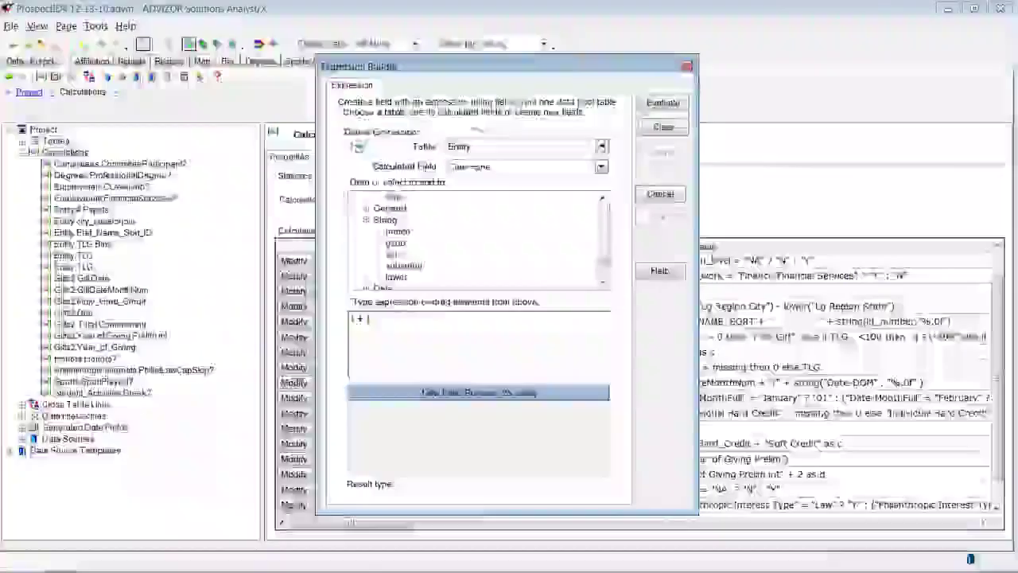
click(660, 105)
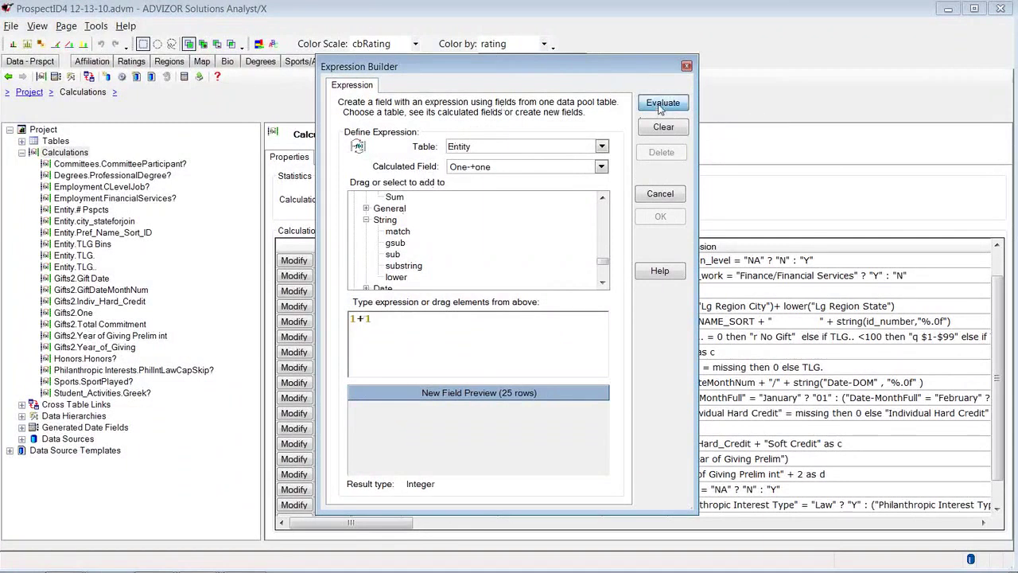
click(653, 214)
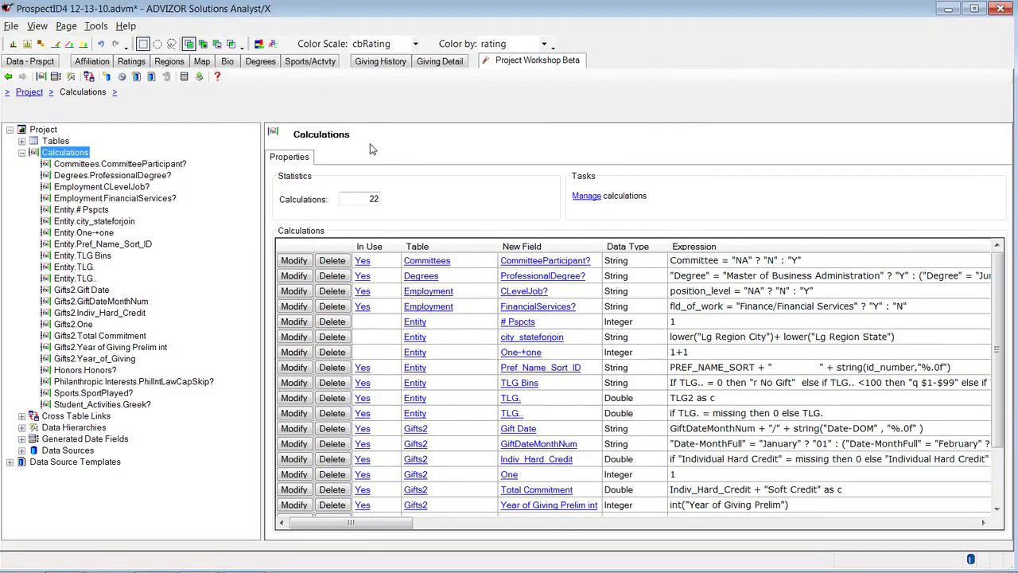
Collapse the calculations list and examine the project's Cross Table Links, Data Hierarchies and Generated Date Fields
click(22, 152)
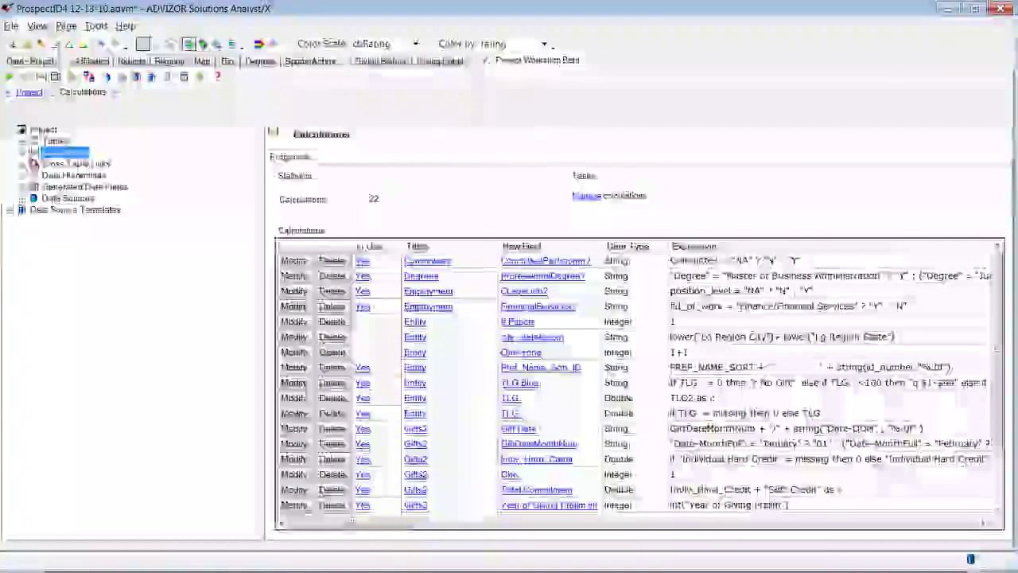
click(22, 164)
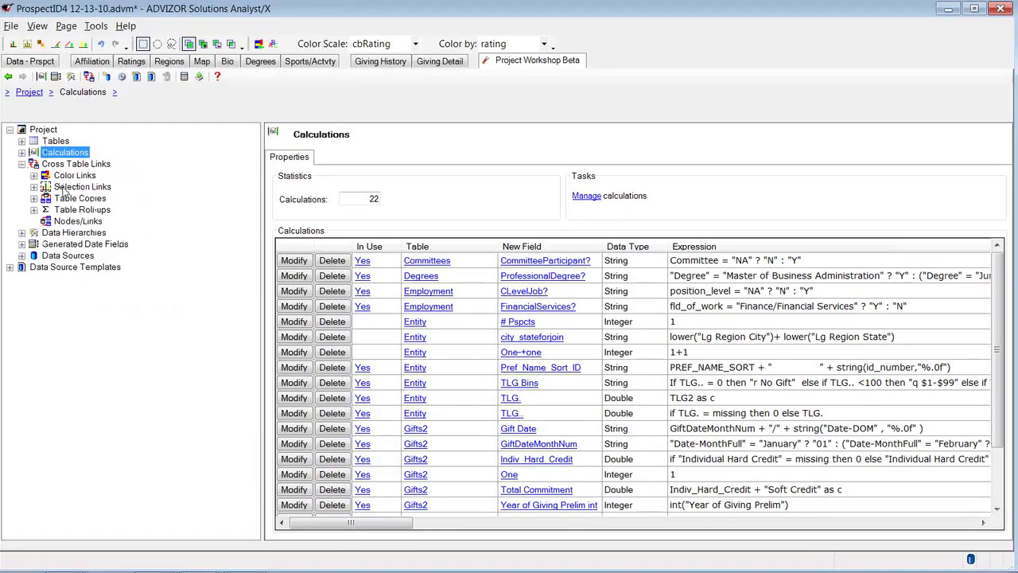
click(21, 233)
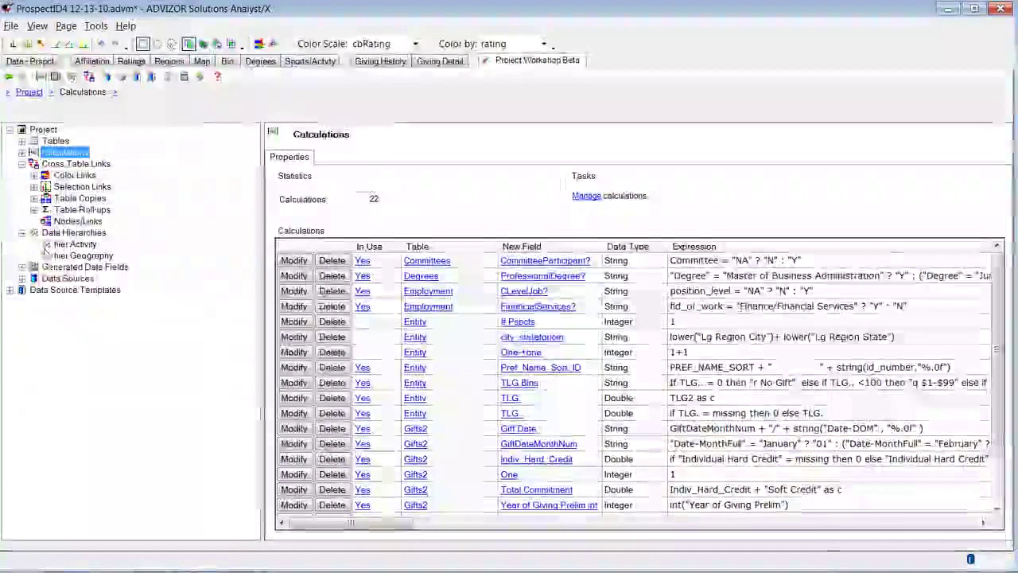
click(21, 267)
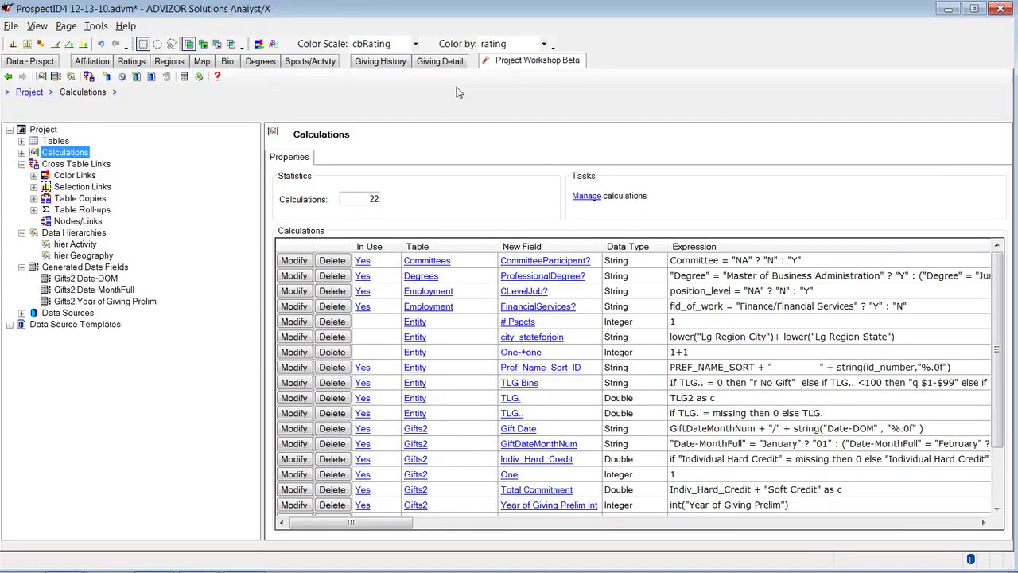
mouse_move(482, 566)
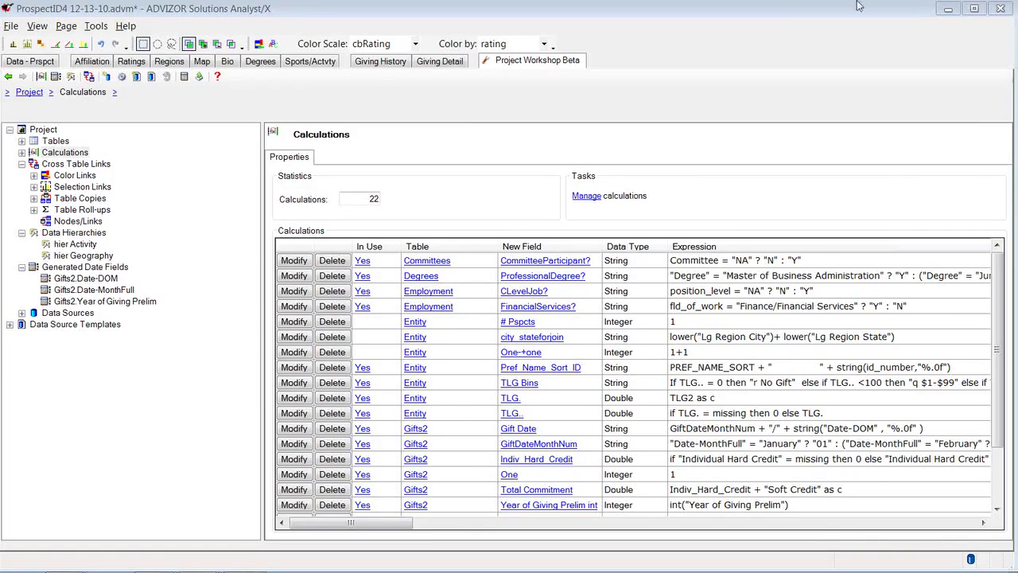
Open the Map Wizard for the Distribution of Selected Prospects map and review its Cities table data and location field choices
click(202, 61)
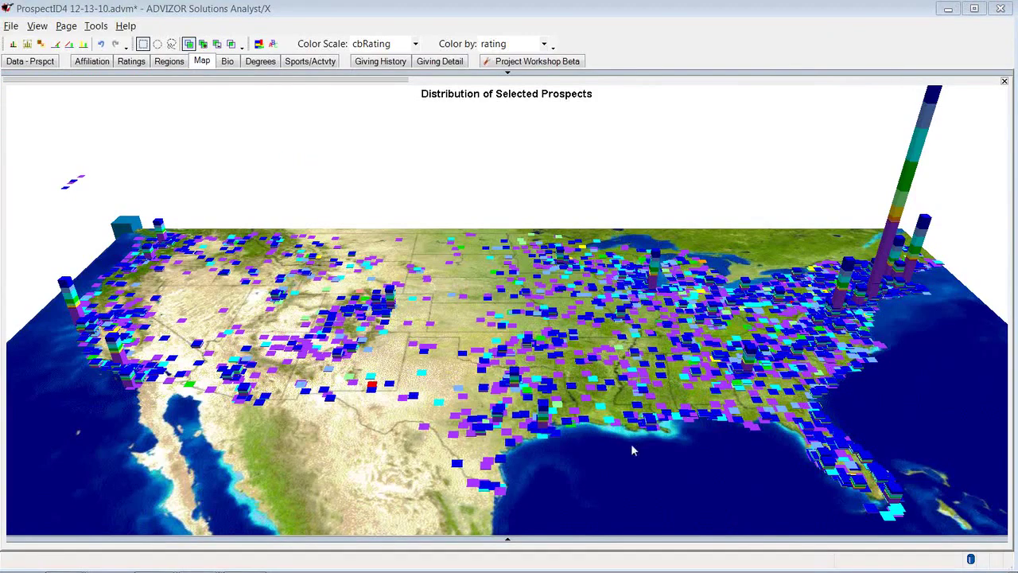
click(509, 544)
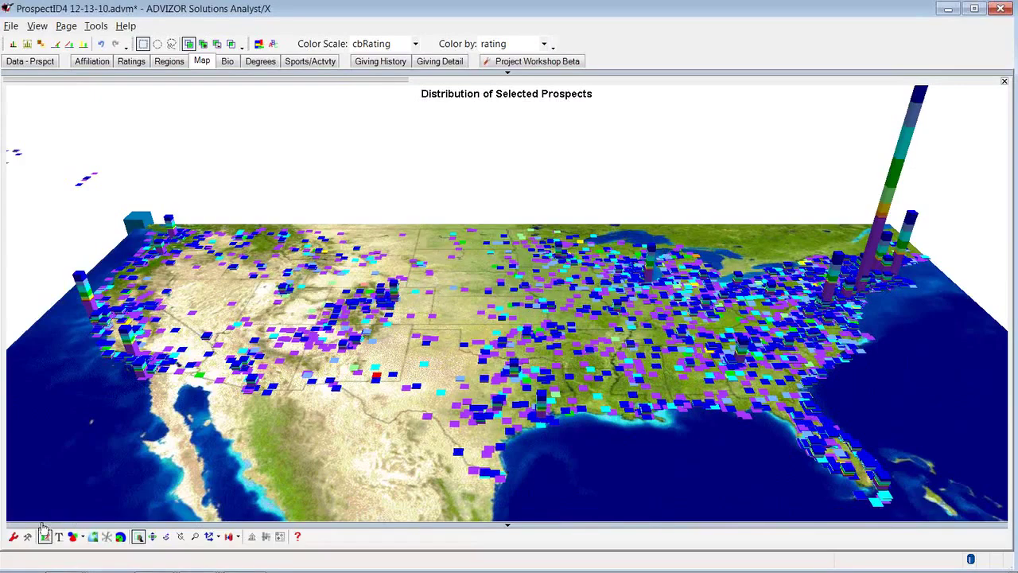
click(13, 537)
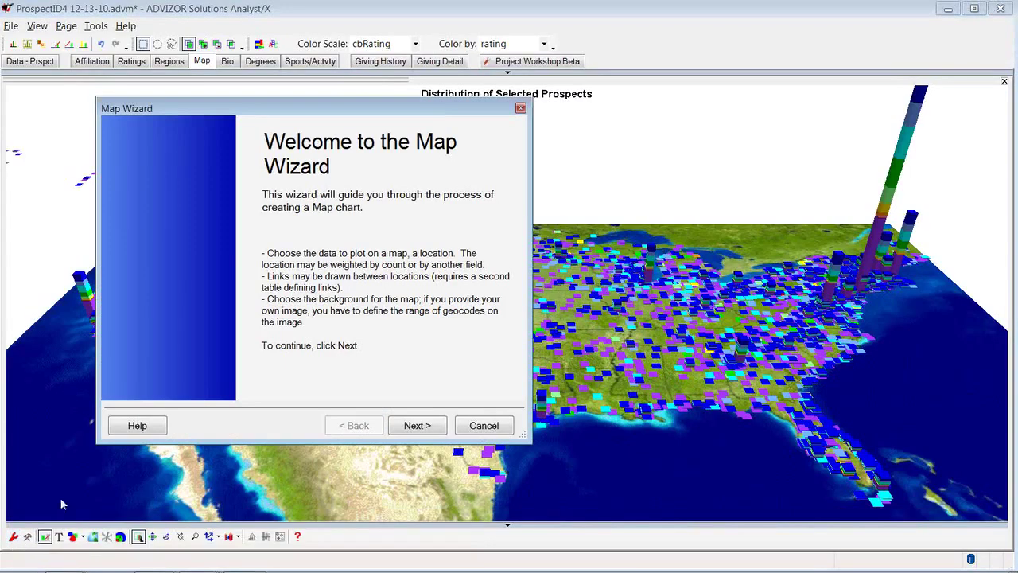
click(421, 426)
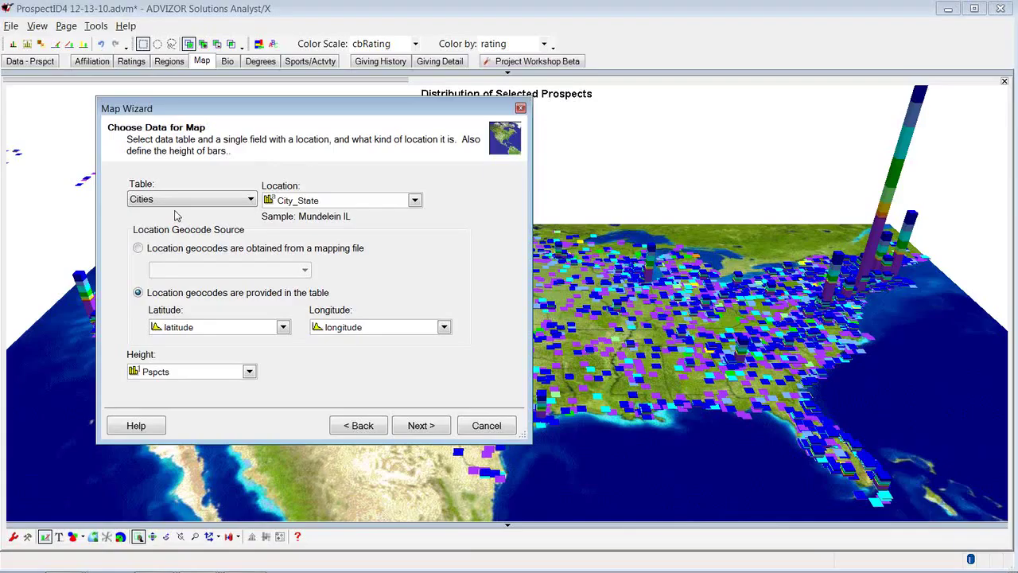
click(415, 201)
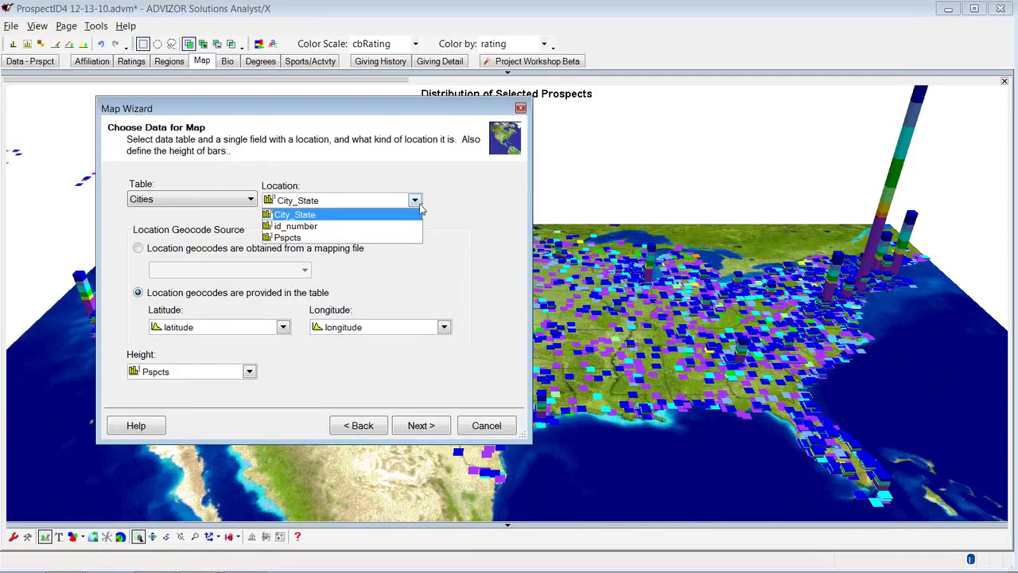
click(419, 205)
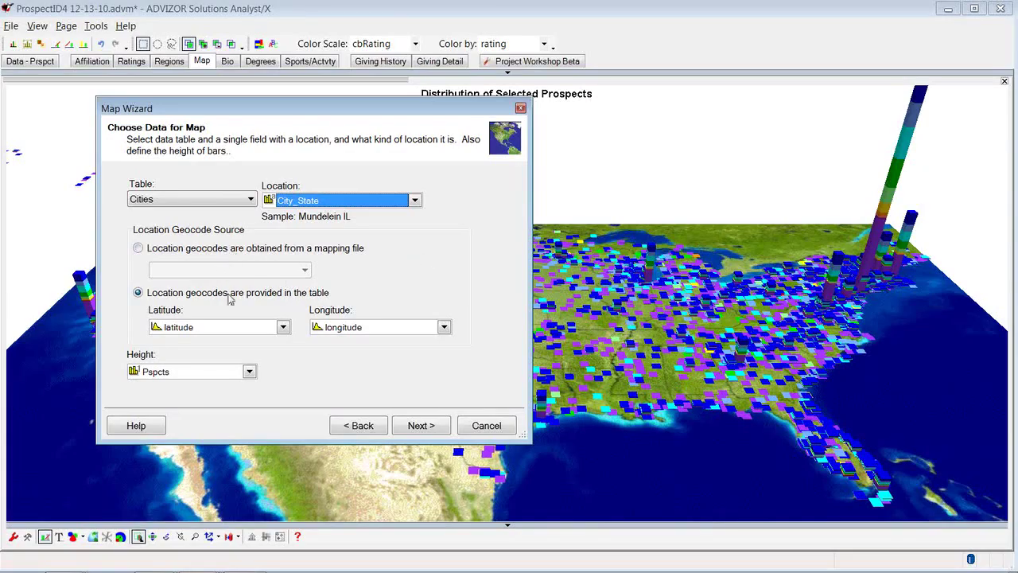
Browse the Map Wizard's available background images, including the unitedstates map, and exit the wizard without applying changes
click(410, 427)
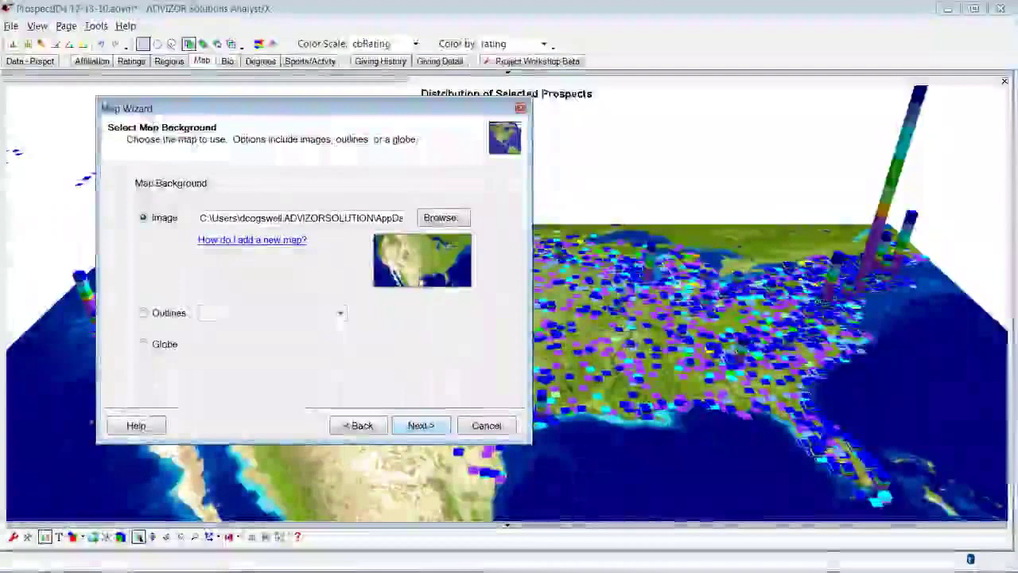
click(441, 218)
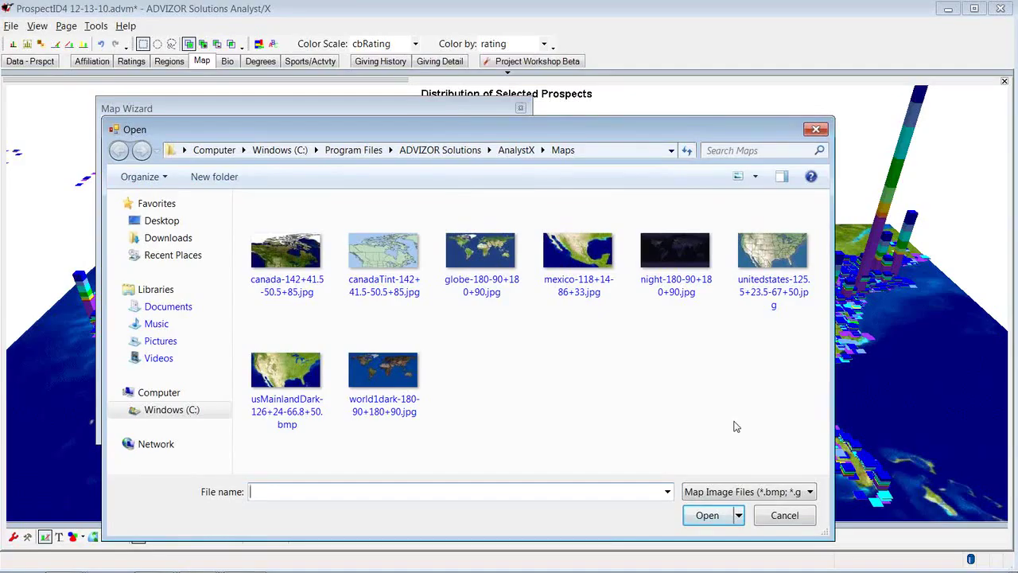
click(783, 254)
click(710, 515)
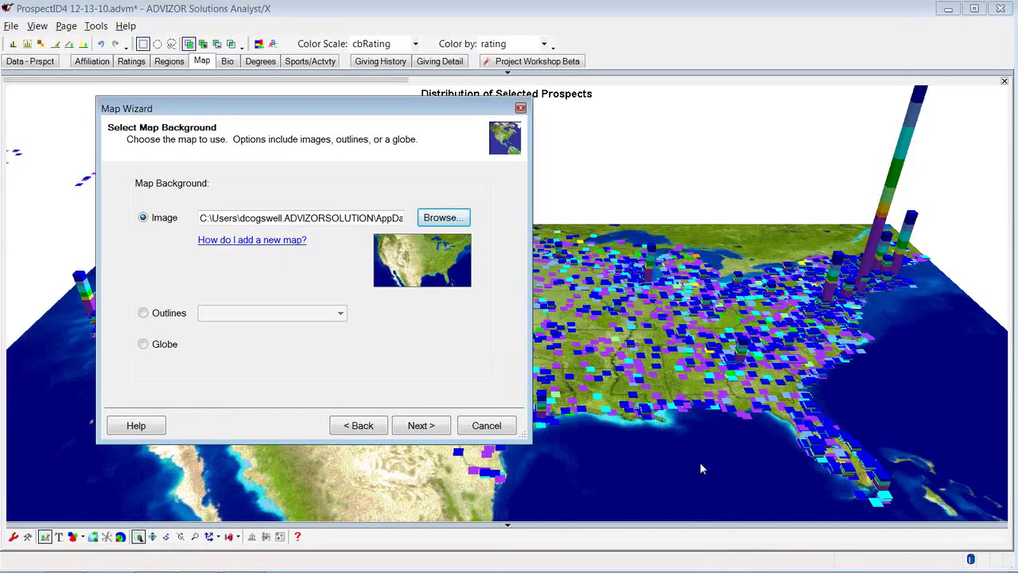
click(379, 430)
click(378, 430)
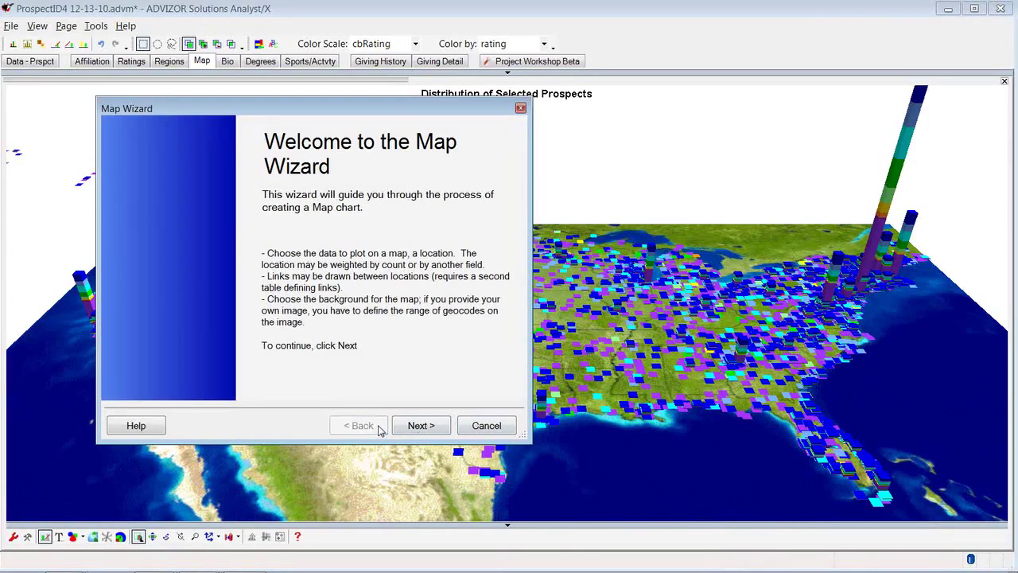
click(469, 428)
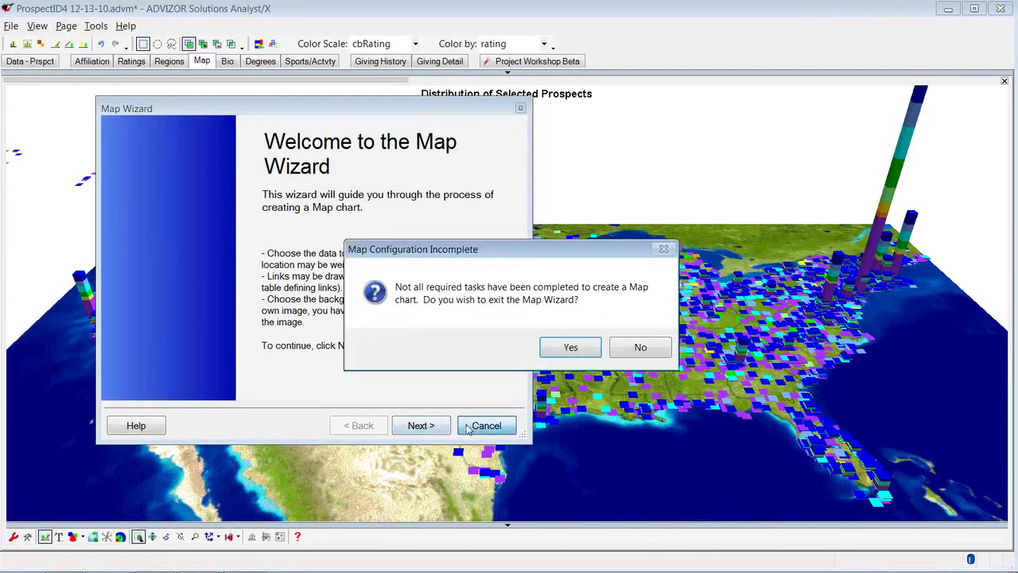
click(570, 347)
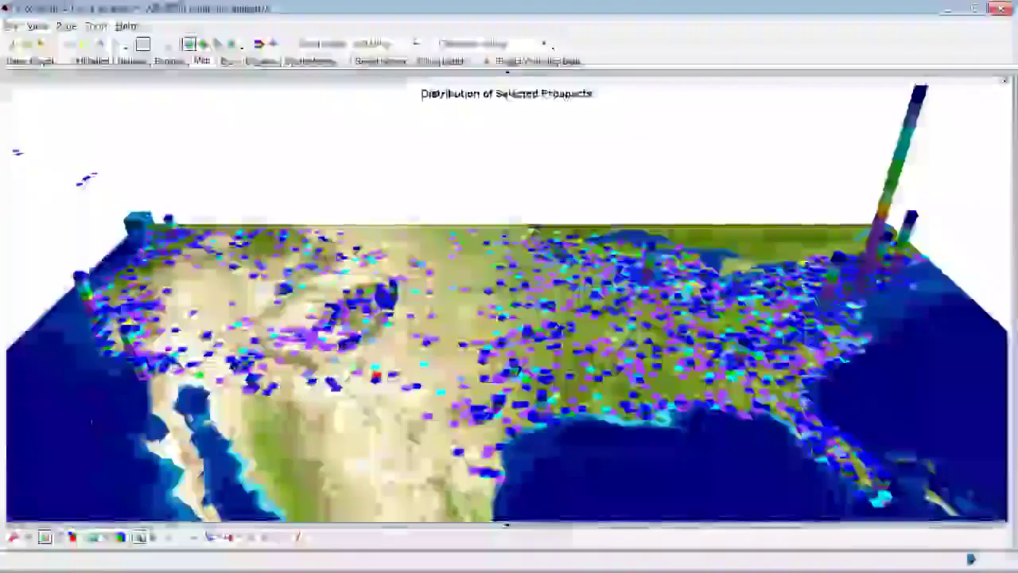
Select prospects by area on the US map, ending with the group just west of Lake Michigan
drag(505, 217, 633, 331)
drag(707, 289, 754, 402)
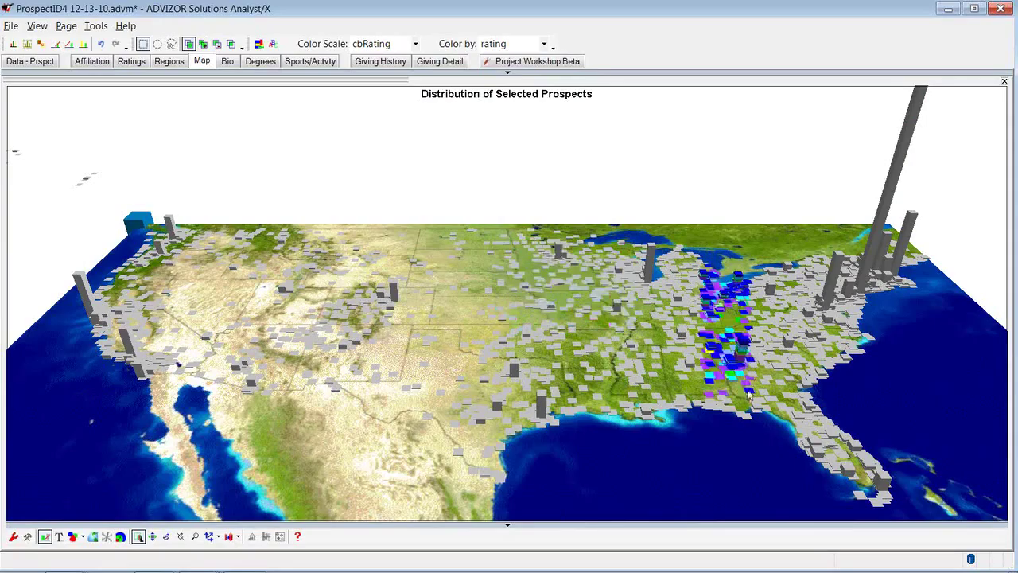
drag(642, 297, 616, 242)
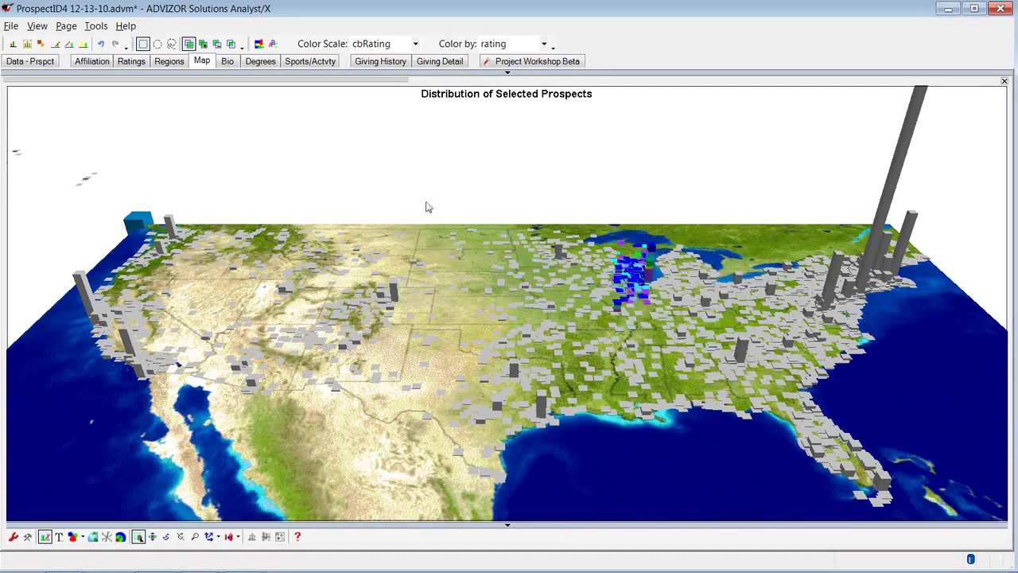